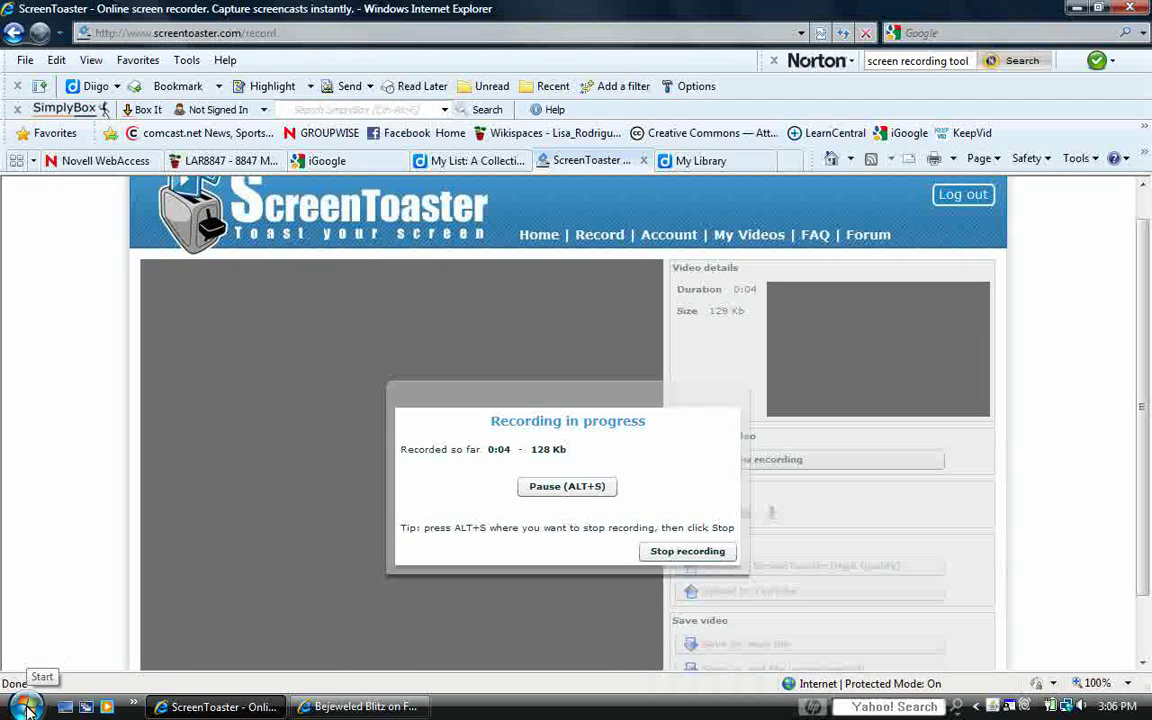
Step: From Start > All Programs, expand The Learning Company and its Kid Pix 4 School folder
left_click(27, 703)
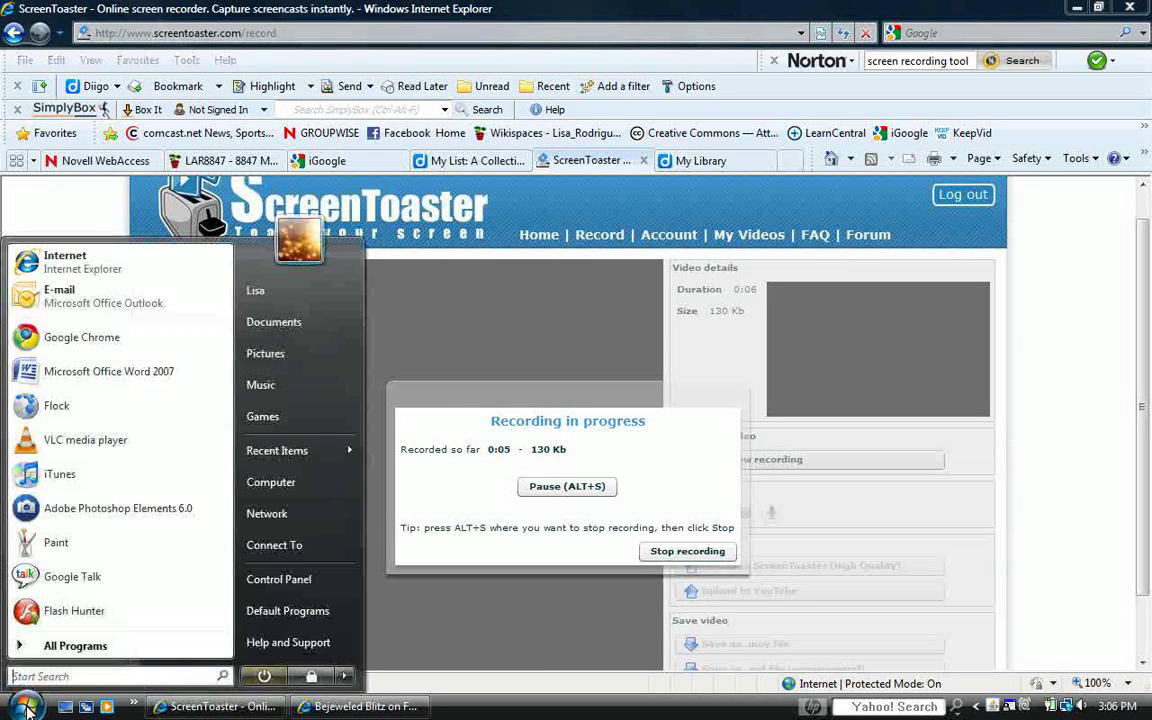
left_click(78, 646)
left_click(100, 597)
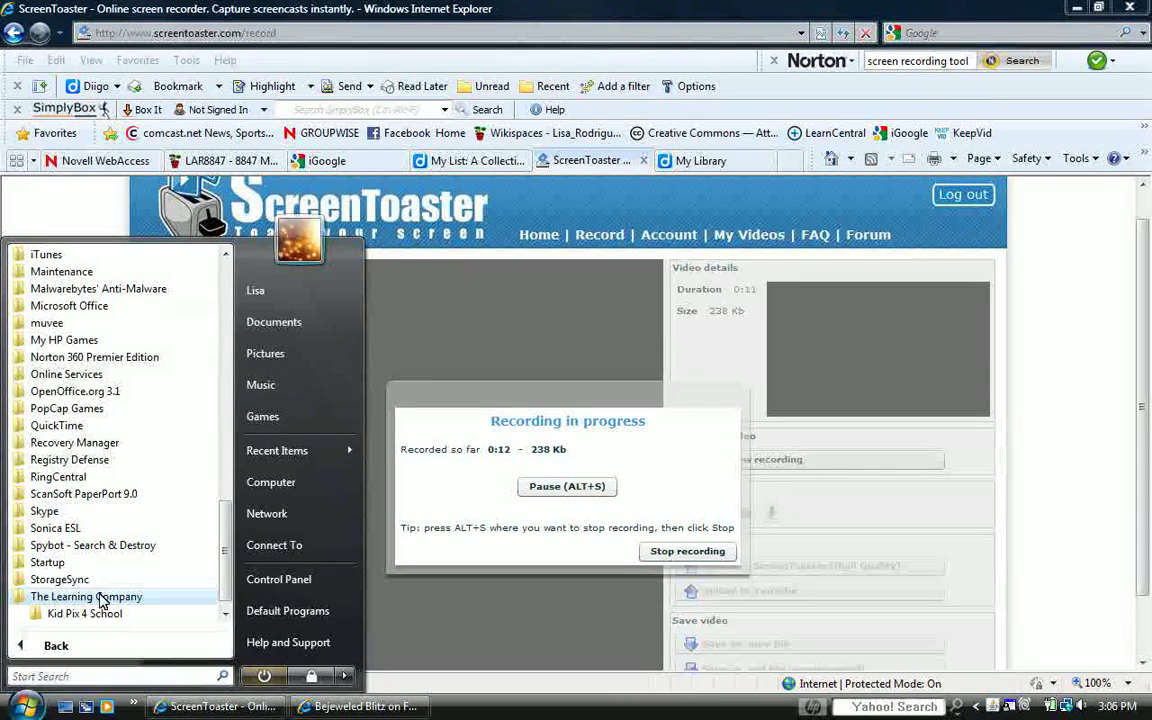
left_click(82, 597)
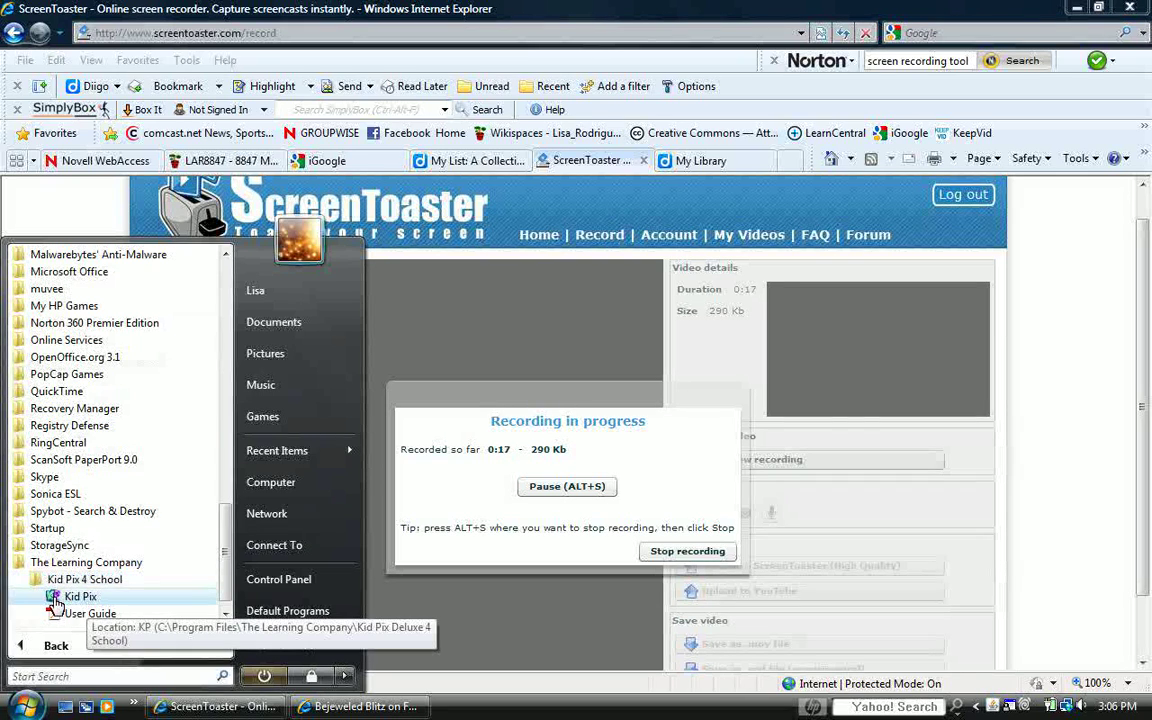
Step: Launch Kid Pix from the Kid Pix 4 School folder
left_click(56, 600)
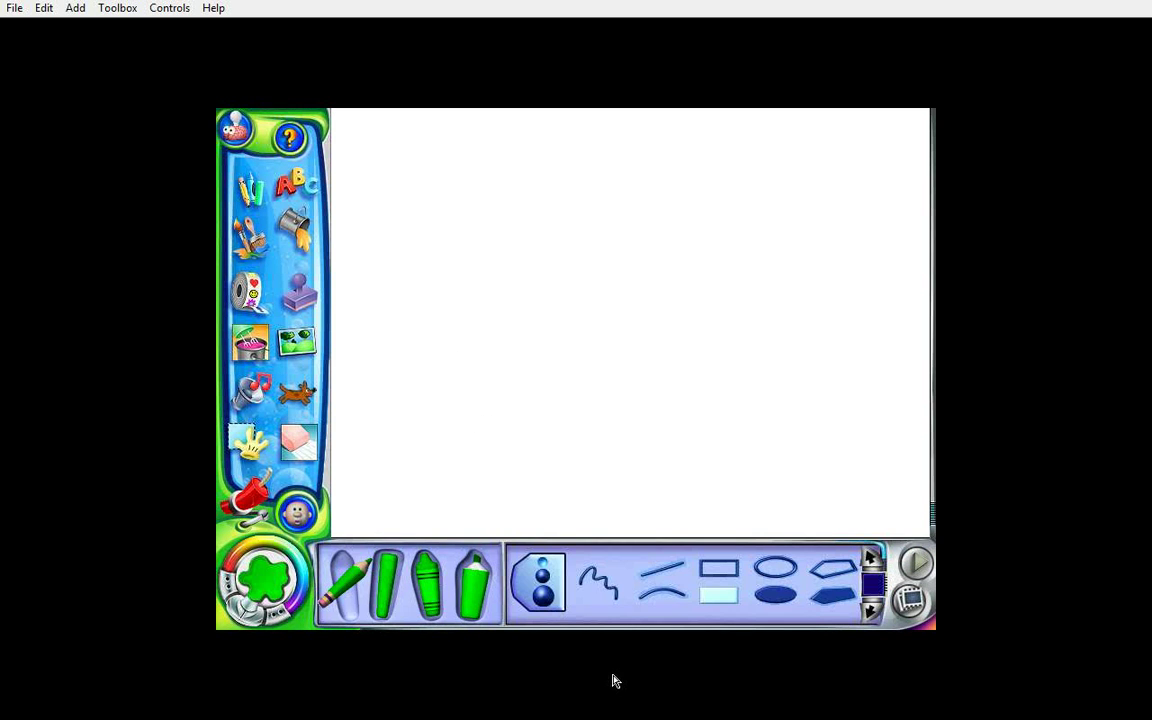
Step: Set the marker to its thickest width, draw a trial green ground line, then undo it
left_click(542, 596)
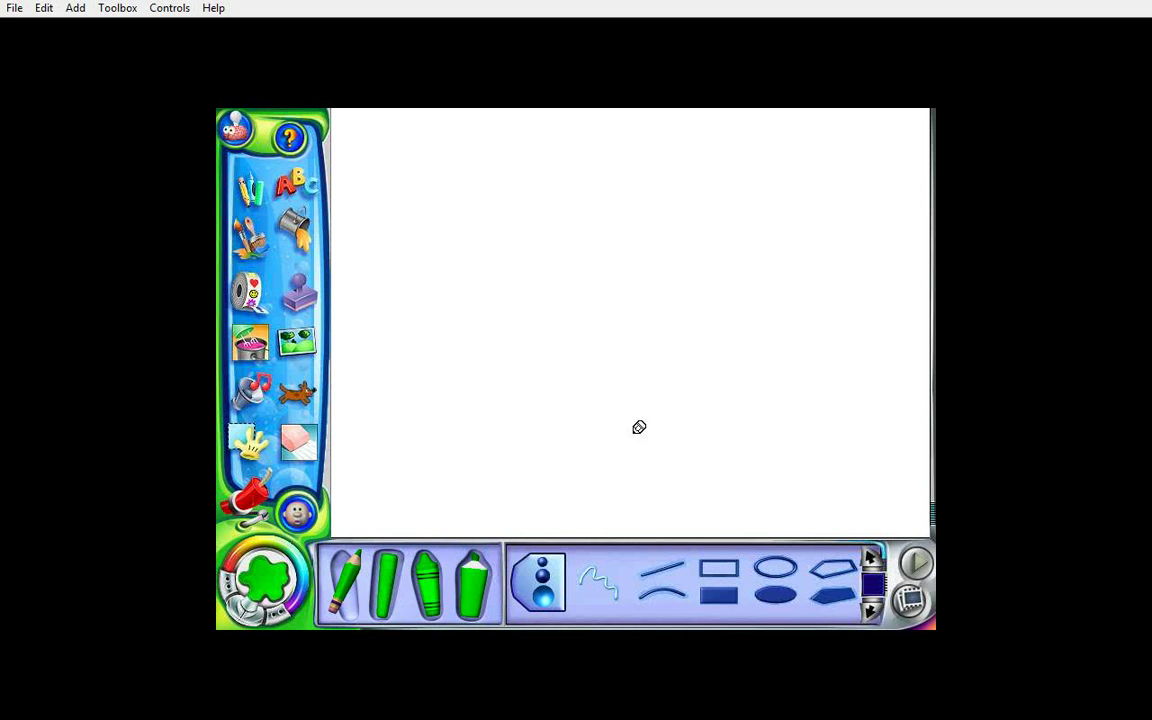
left_click(269, 577)
mouse_move(332, 507)
left_mouse_down()
mouse_move(608, 508)
mouse_move(851, 483)
mouse_move(973, 481)
mouse_move(1039, 491)
left_mouse_up()
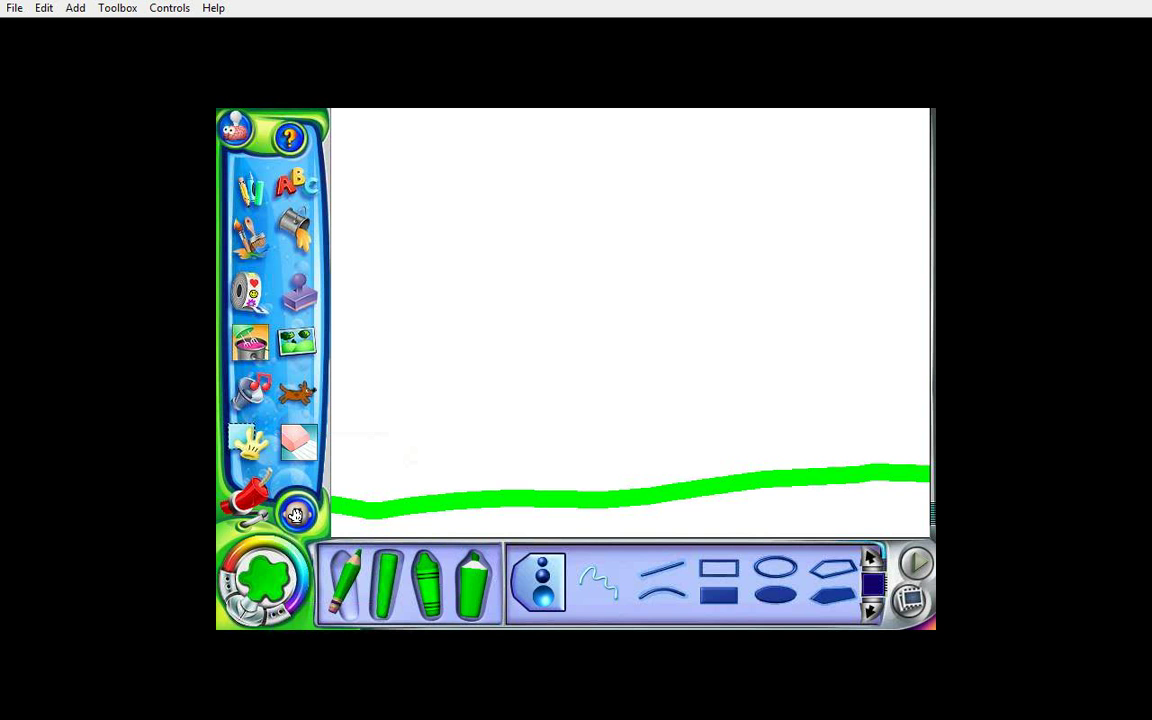
left_click(295, 514)
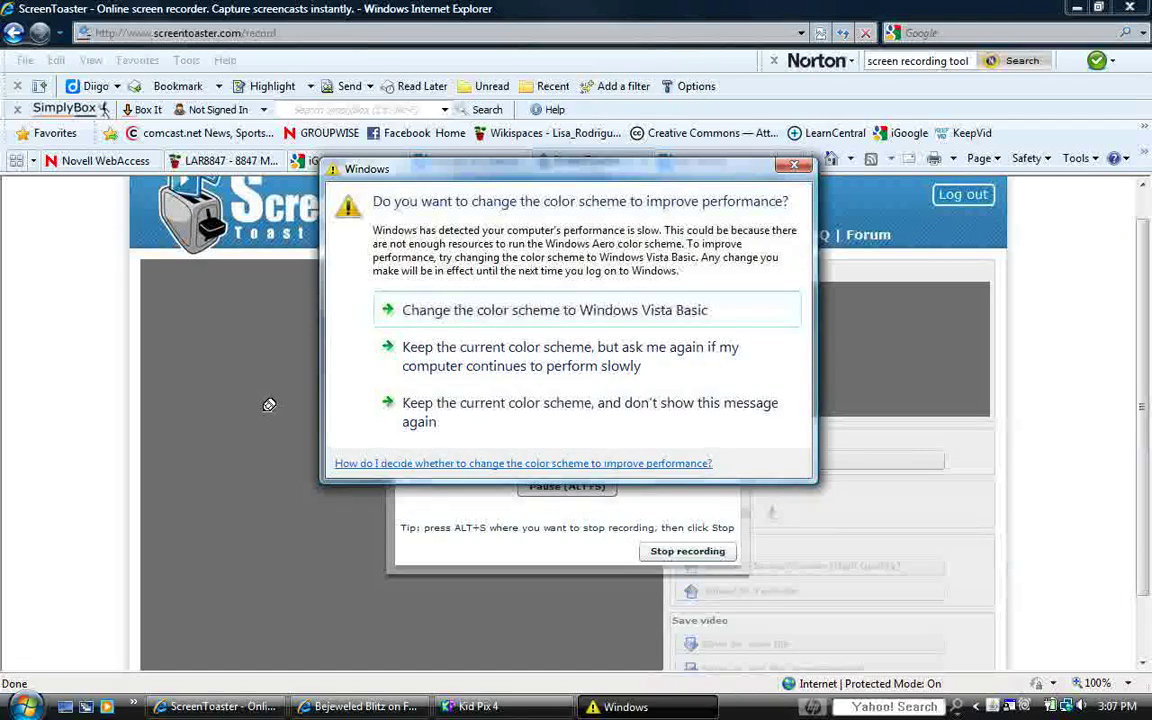
Step: Keep the current colour scheme in the warning and bring Kid Pix back via the Start menu
left_click(437, 364)
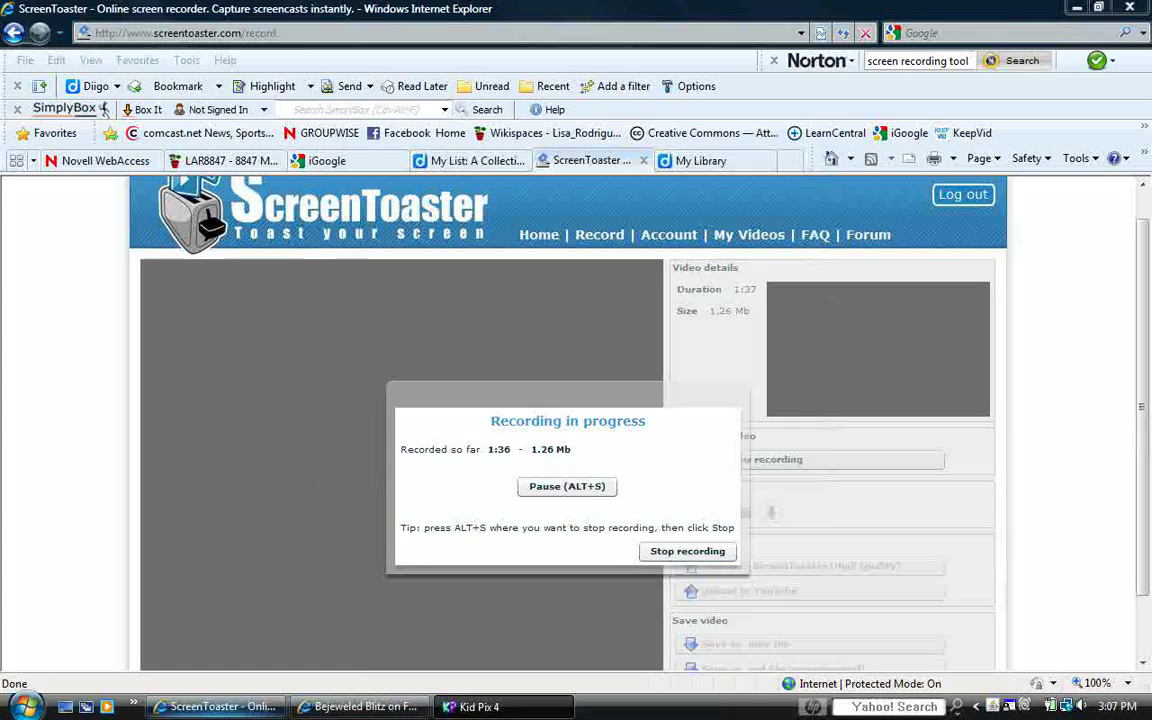
left_click(24, 706)
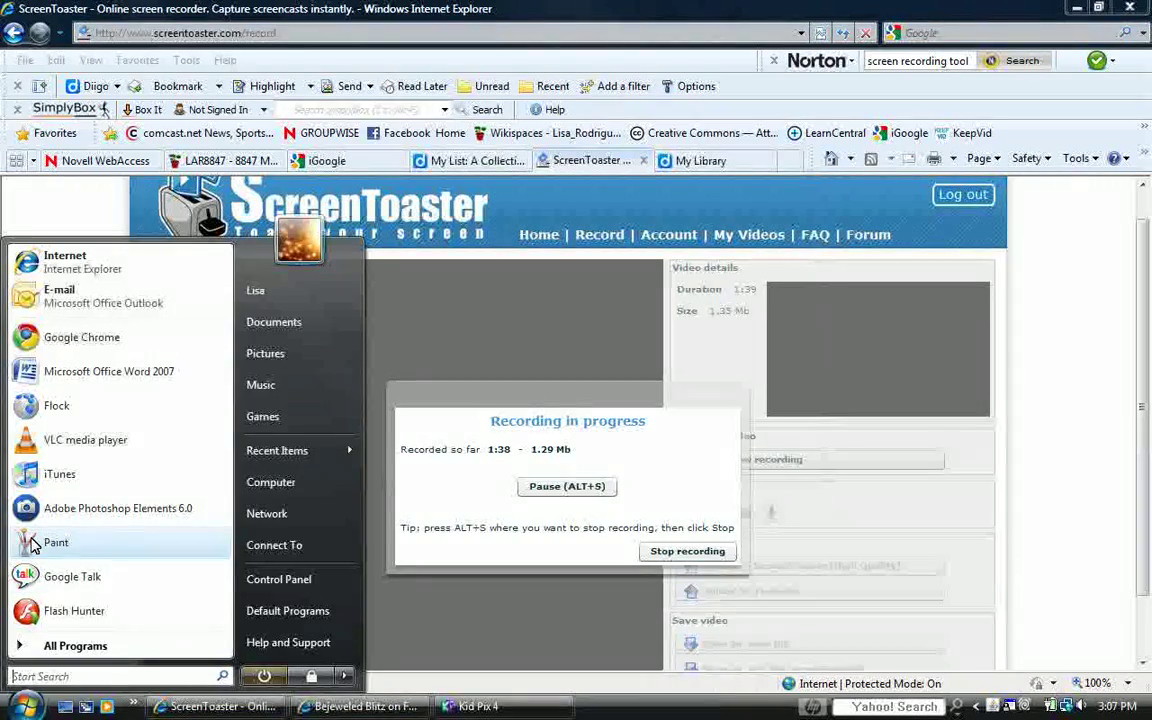
left_click(97, 646)
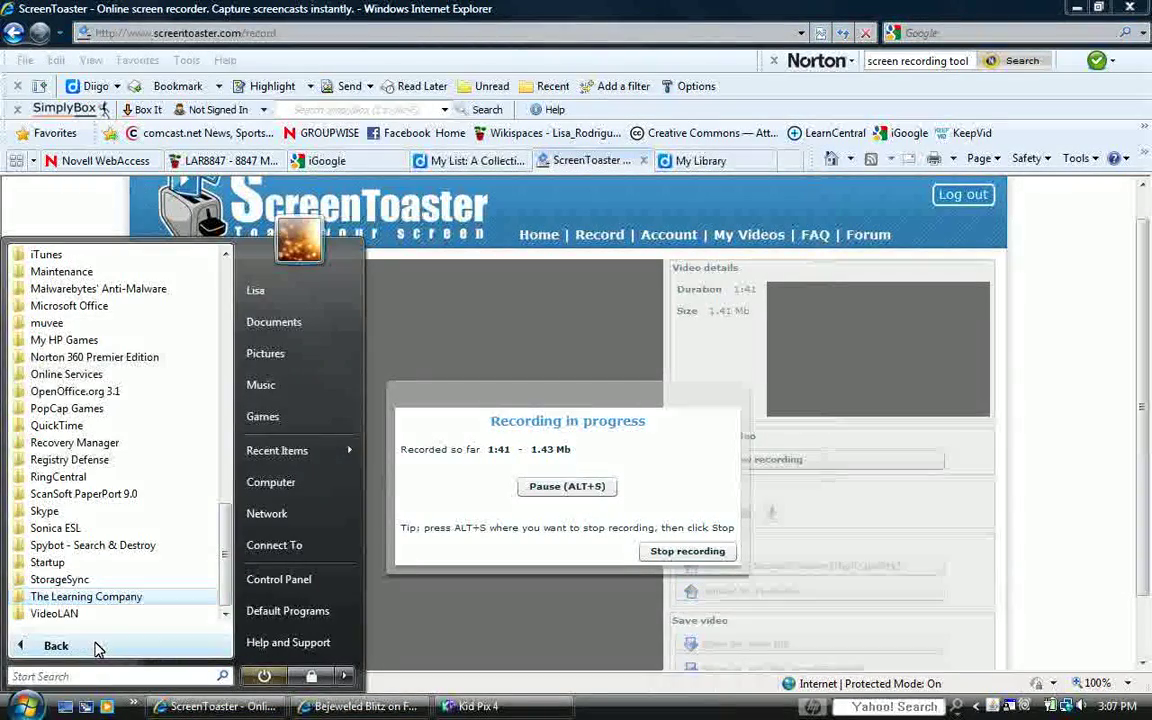
left_click(86, 597)
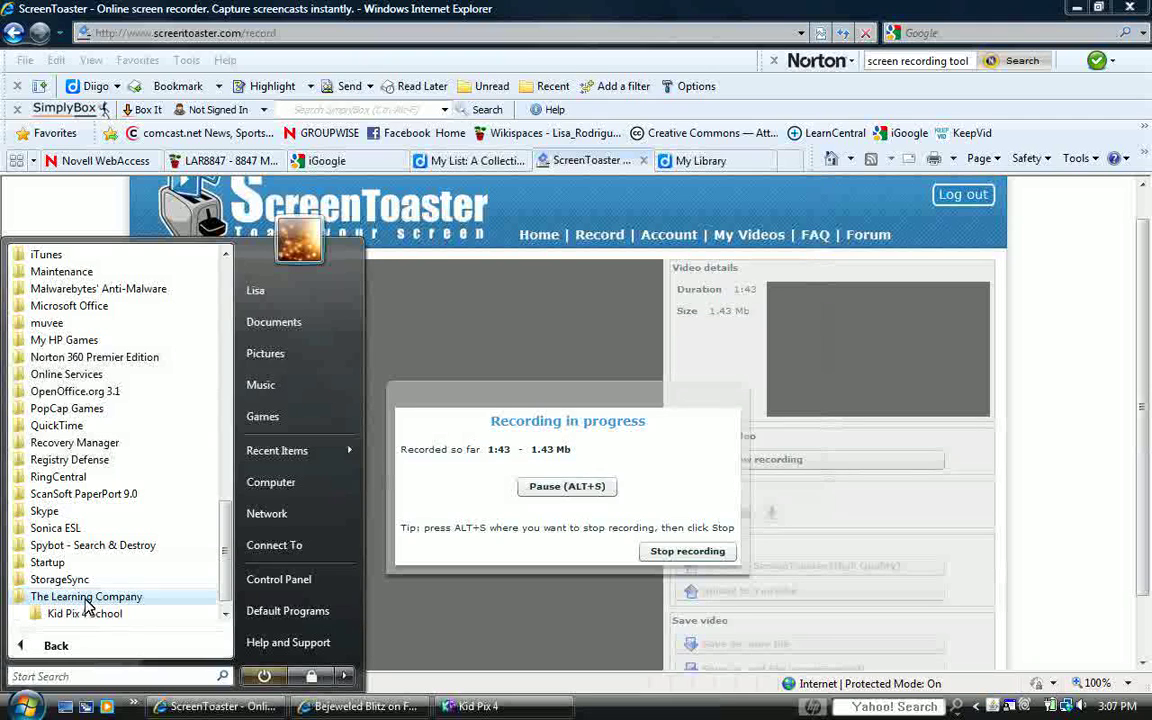
left_click(86, 610)
left_click(90, 610)
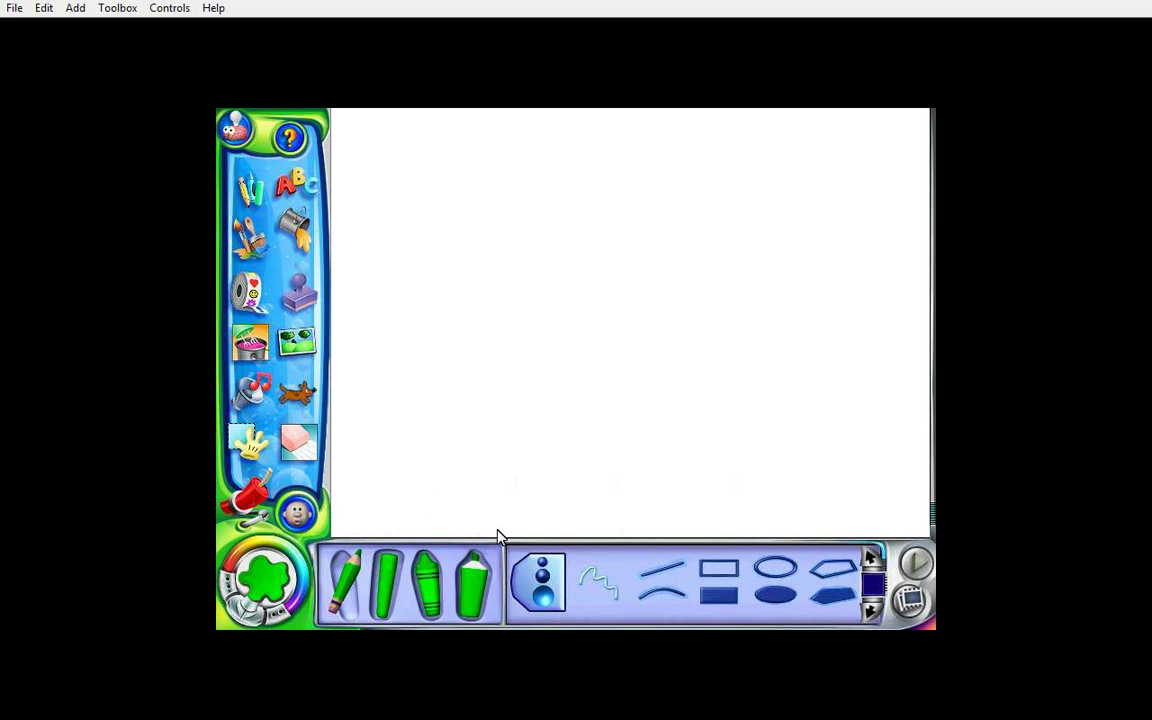
Step: Draw a thick green line across the canvas bottom, redraw it once, and pick the Fill Bucket
mouse_move(335, 497)
left_mouse_down()
mouse_move(818, 482)
mouse_move(930, 500)
left_mouse_up()
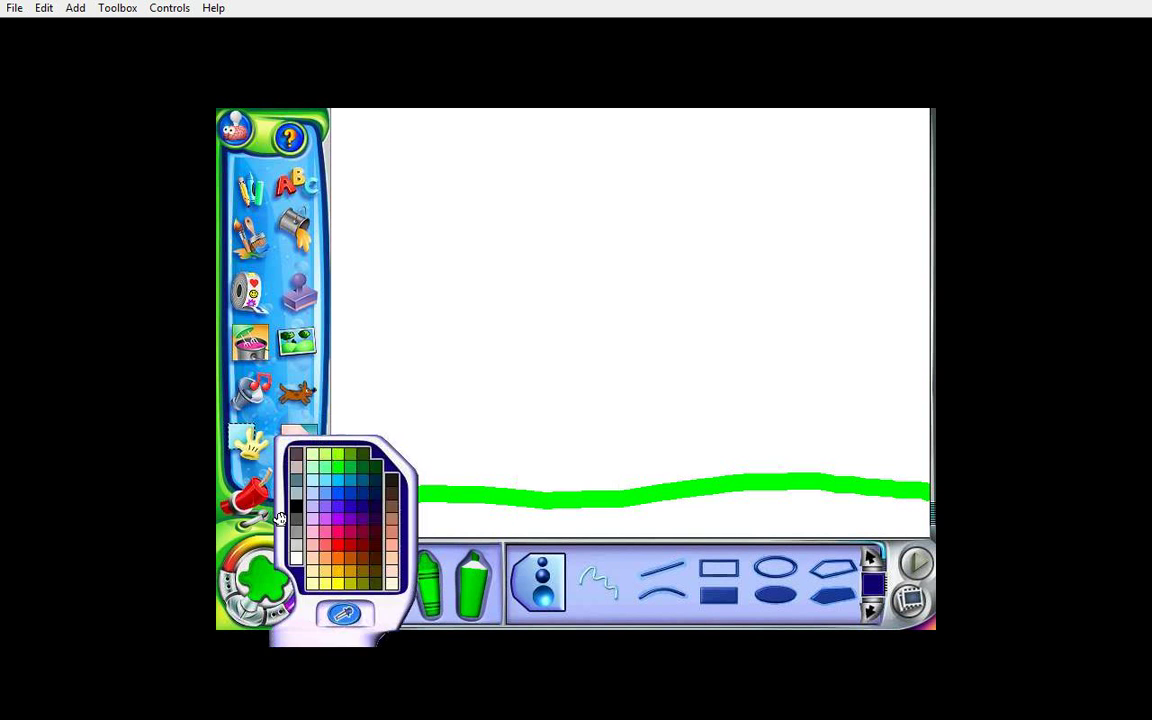
left_click(290, 513)
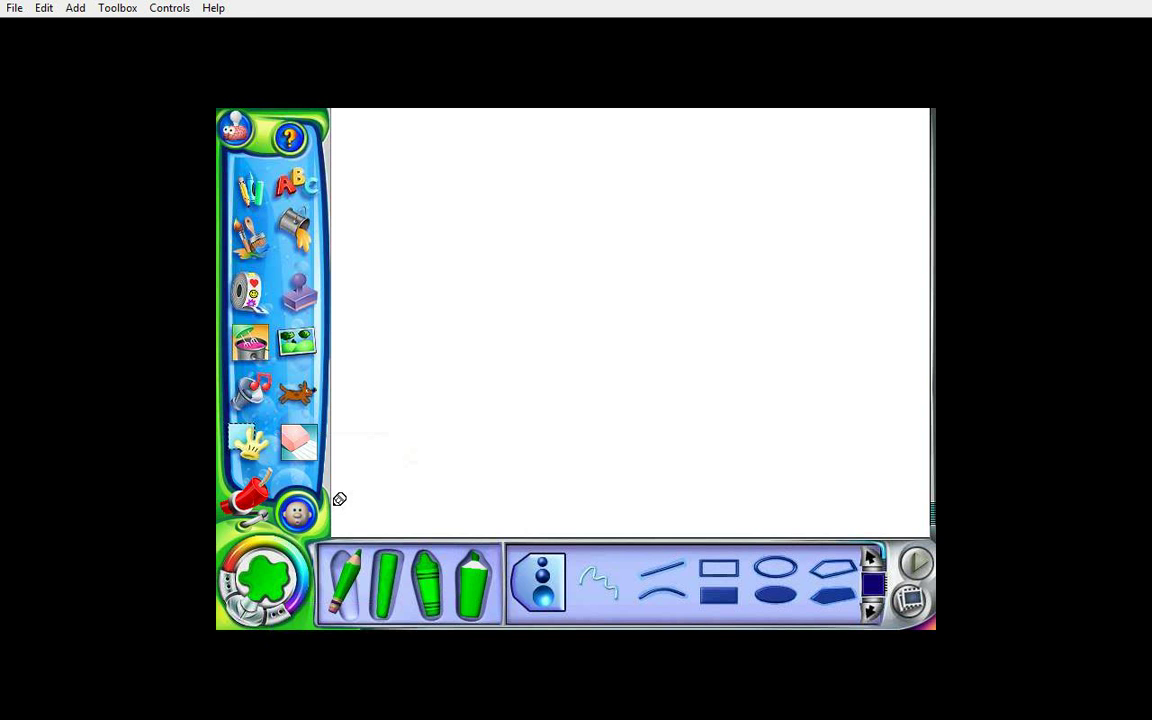
mouse_move(339, 500)
left_mouse_down()
mouse_move(663, 507)
mouse_move(842, 495)
mouse_move(873, 507)
mouse_move(925, 500)
left_mouse_up()
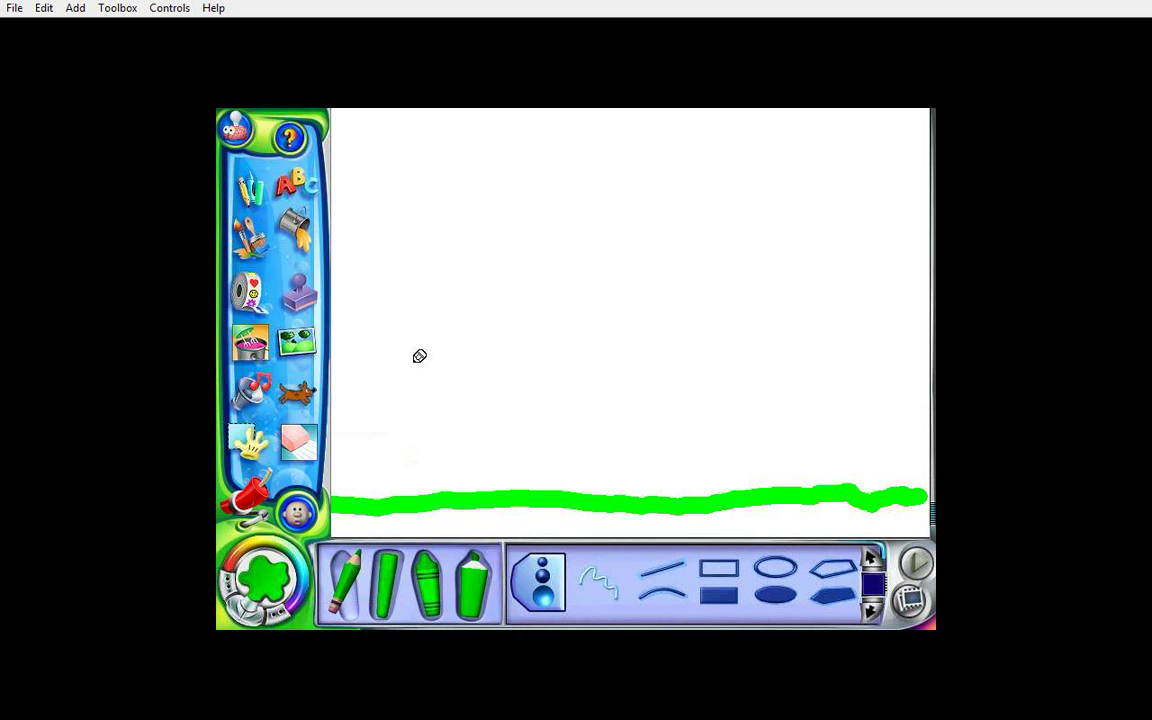
left_click(293, 222)
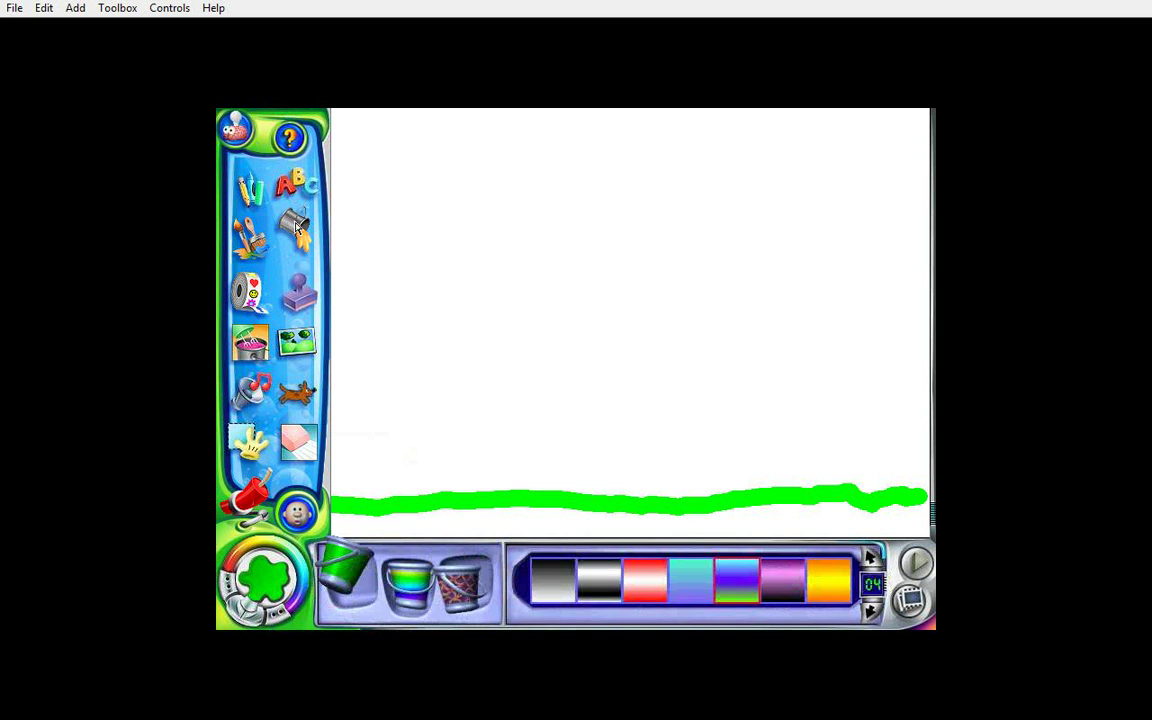
Step: Browse the solid, gradient and texture fill pages, pick the grass texture, and fill the canvas
left_click(349, 583)
left_click(234, 583)
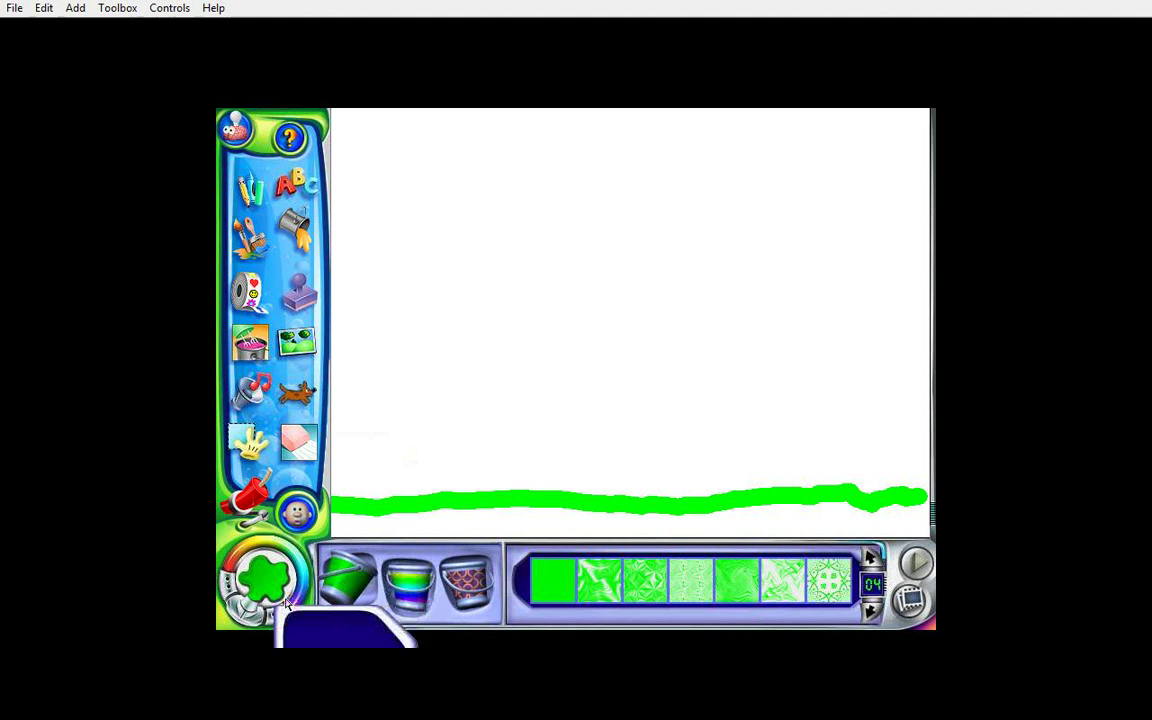
left_click(410, 591)
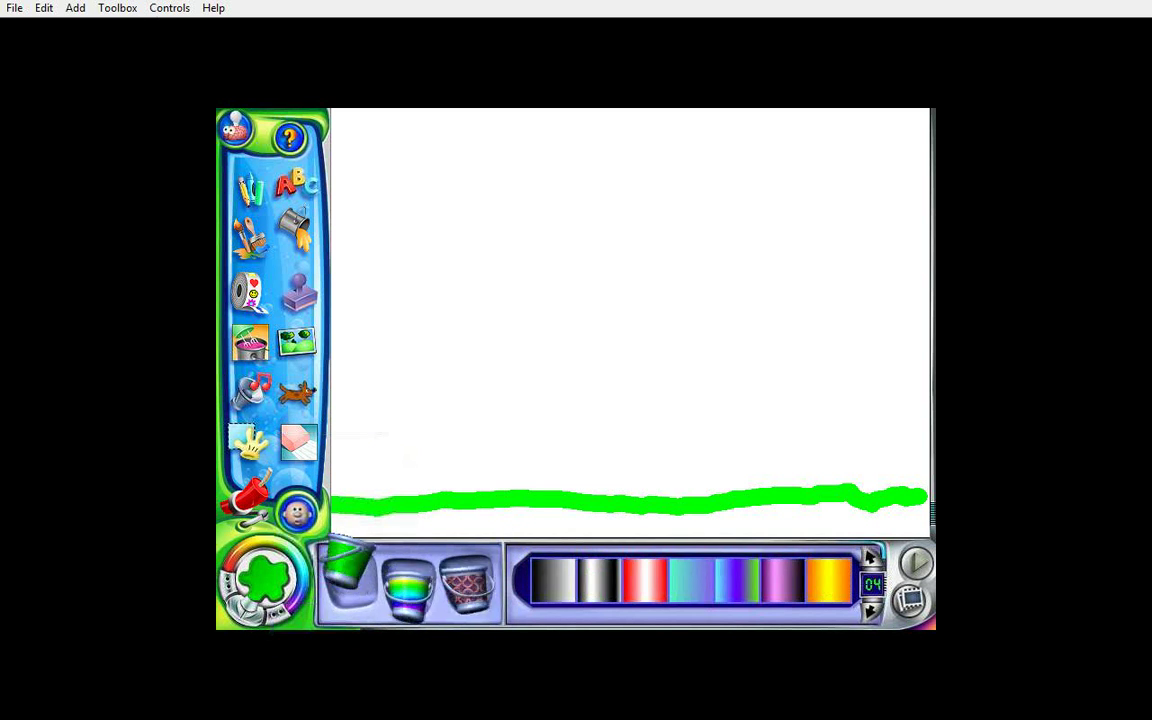
left_click(870, 557)
left_click(870, 610)
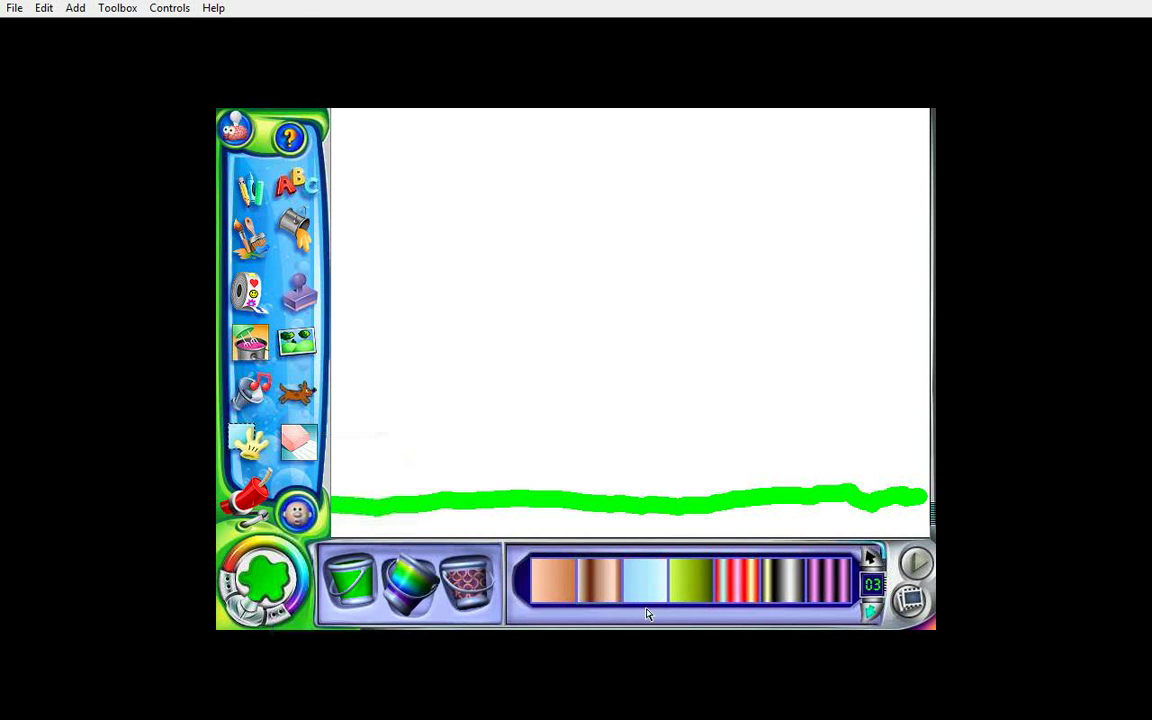
left_click(455, 581)
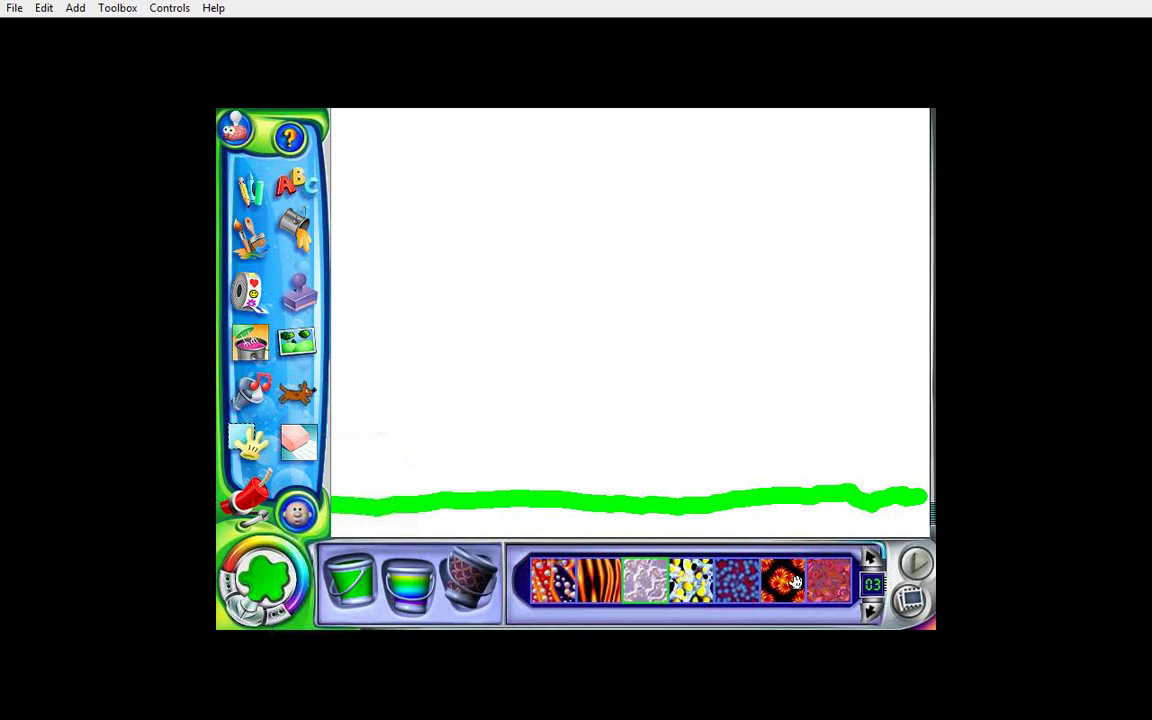
left_click(869, 610)
left_click(869, 610)
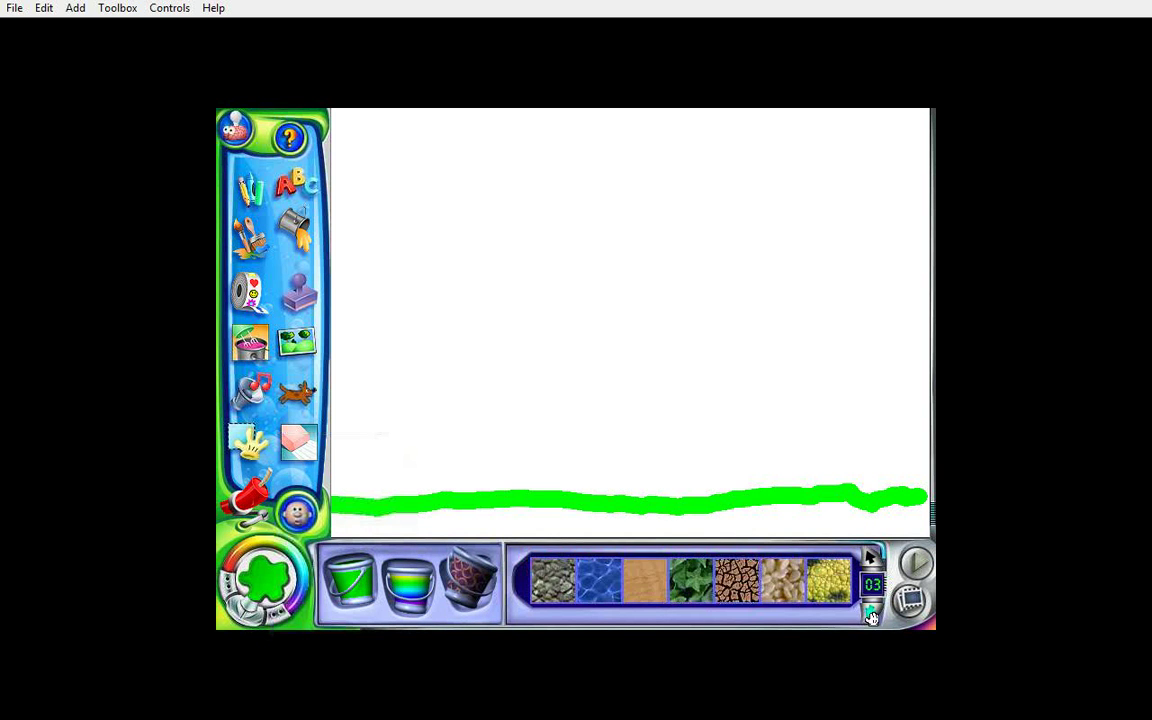
left_click(869, 610)
left_click(783, 578)
left_click(719, 519)
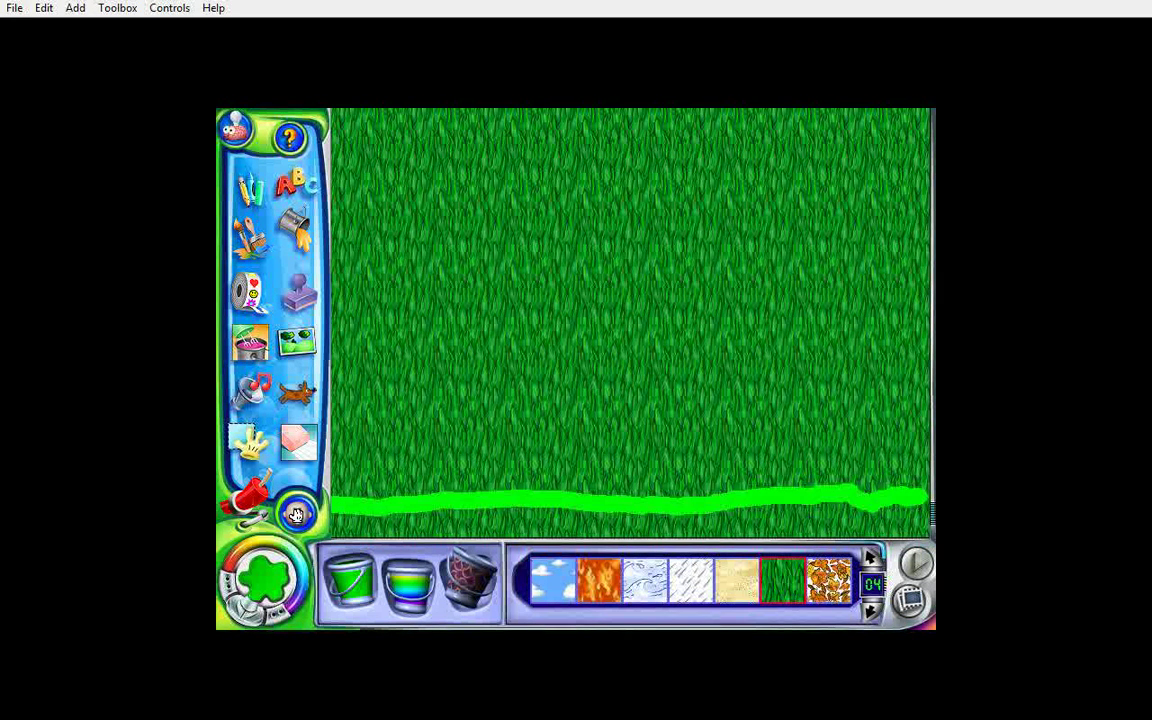
Step: Undo the full-canvas grass fill and refill only the ground strip and green line with grass
left_click(296, 514)
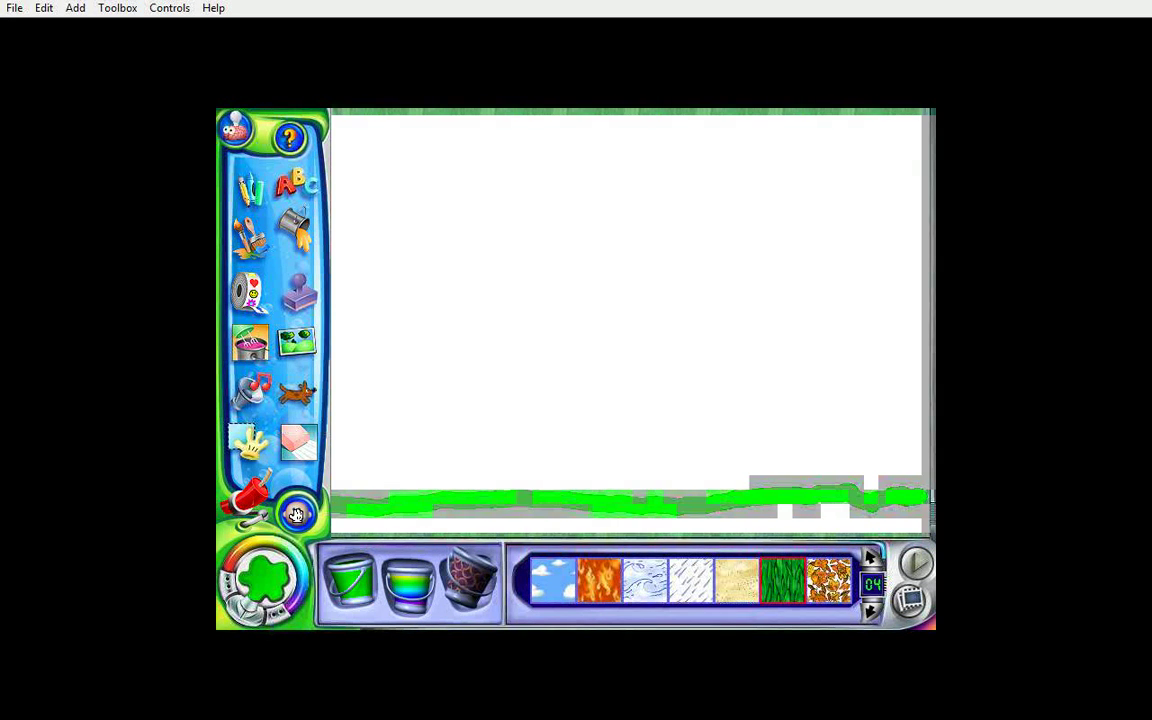
left_click(252, 190)
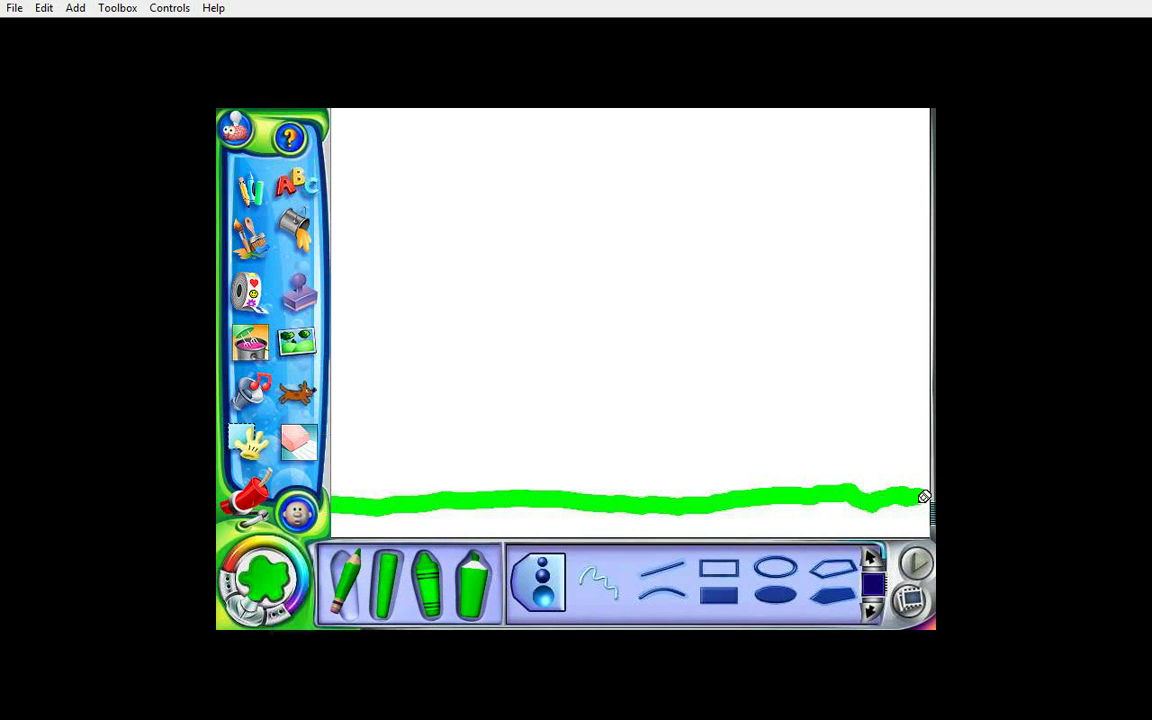
left_click(298, 235)
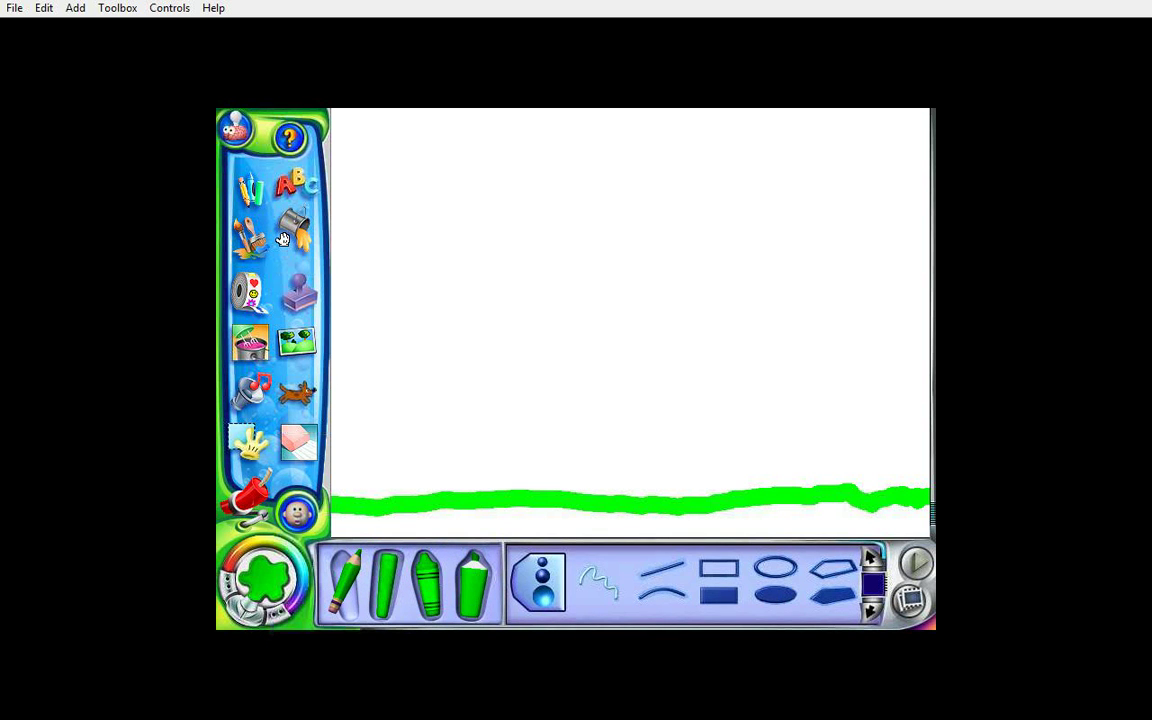
left_click(739, 512)
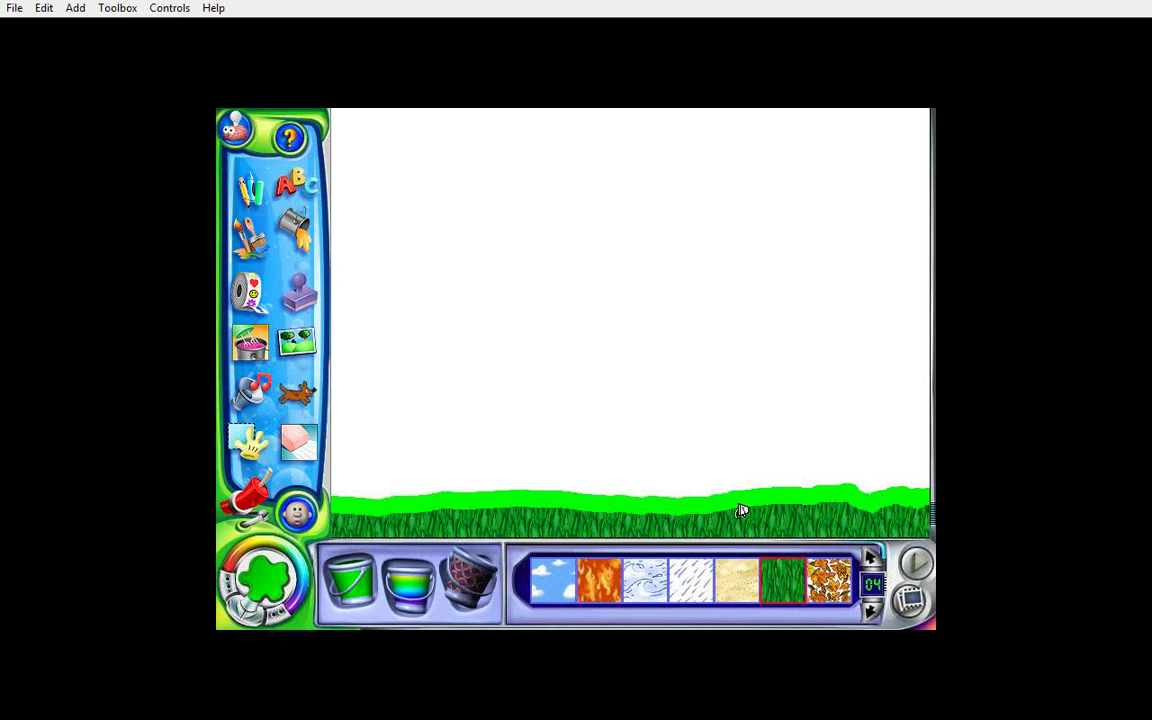
left_click(677, 498)
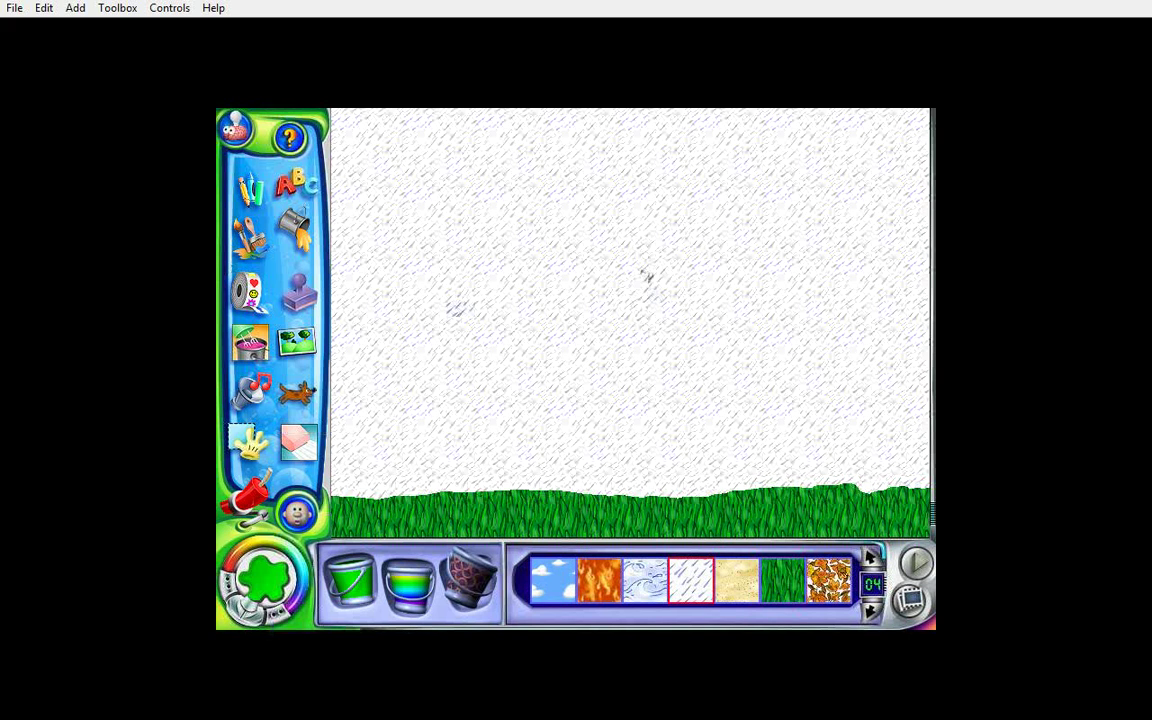
left_click(231, 246)
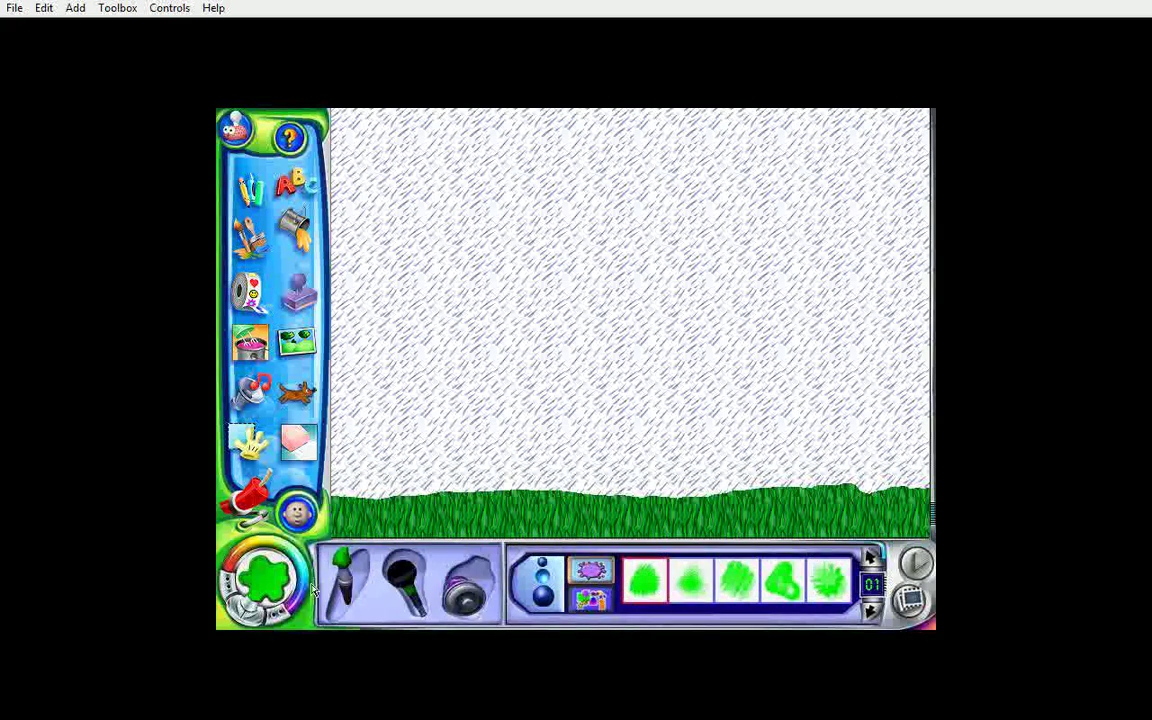
left_click(263, 567)
Step: Paint a black tree with a thick brush: two trunk strokes from the grass plus spreading branches
left_click(295, 505)
left_click(785, 585)
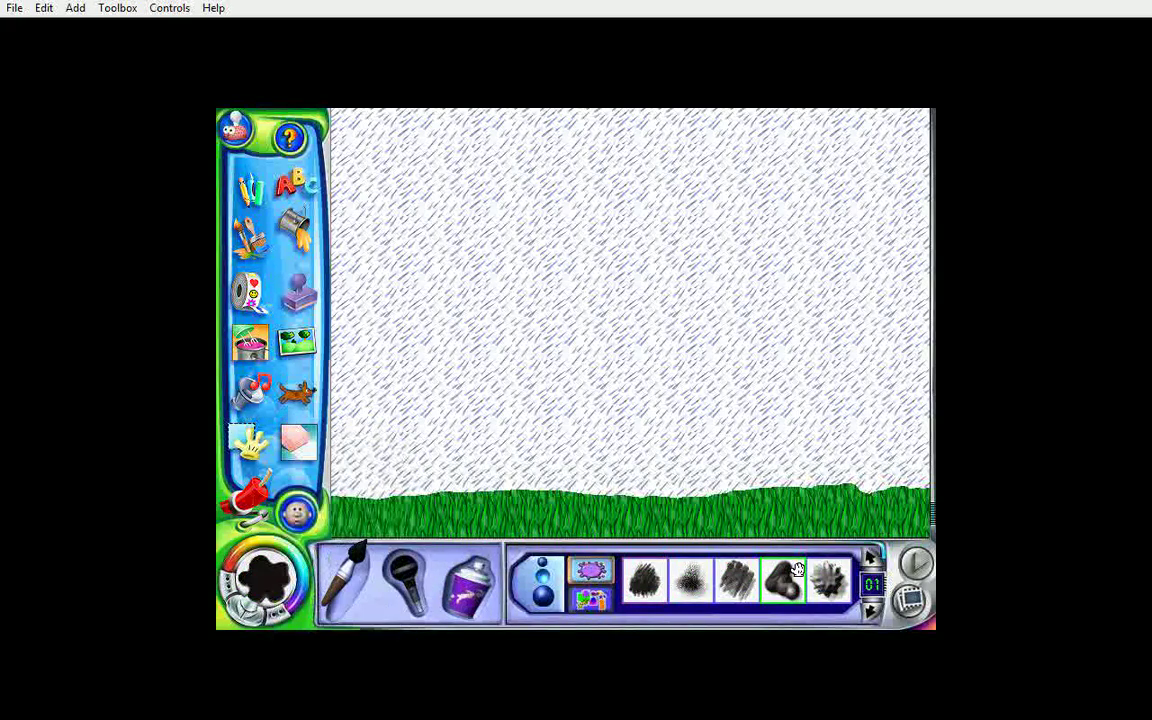
mouse_move(838, 505)
left_mouse_down()
mouse_move(783, 306)
mouse_move(697, 211)
left_mouse_up()
left_click_drag(874, 492, 852, 158)
mouse_move(840, 232)
left_mouse_down()
mouse_move(760, 128)
mouse_move(920, 182)
left_mouse_up()
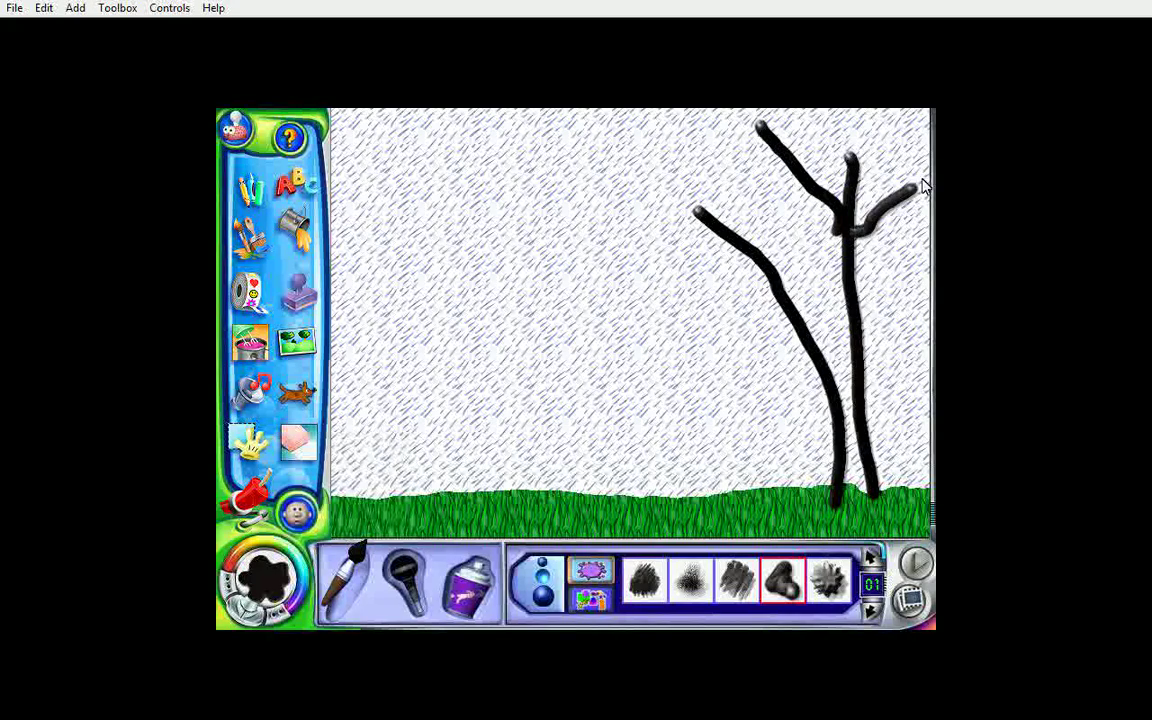
left_click_drag(848, 236, 710, 162)
mouse_move(770, 275)
left_mouse_down()
mouse_move(818, 175)
mouse_move(800, 275)
left_mouse_up()
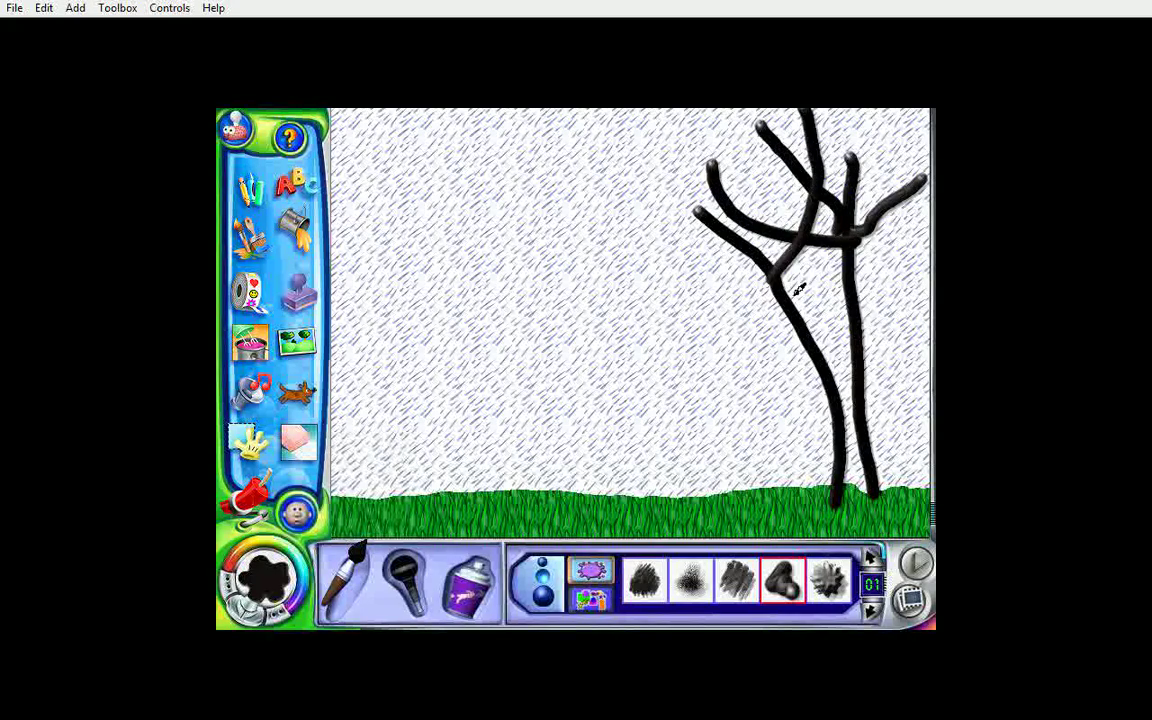
mouse_move(625, 255)
left_mouse_down()
mouse_move(800, 255)
mouse_move(908, 152)
left_mouse_up()
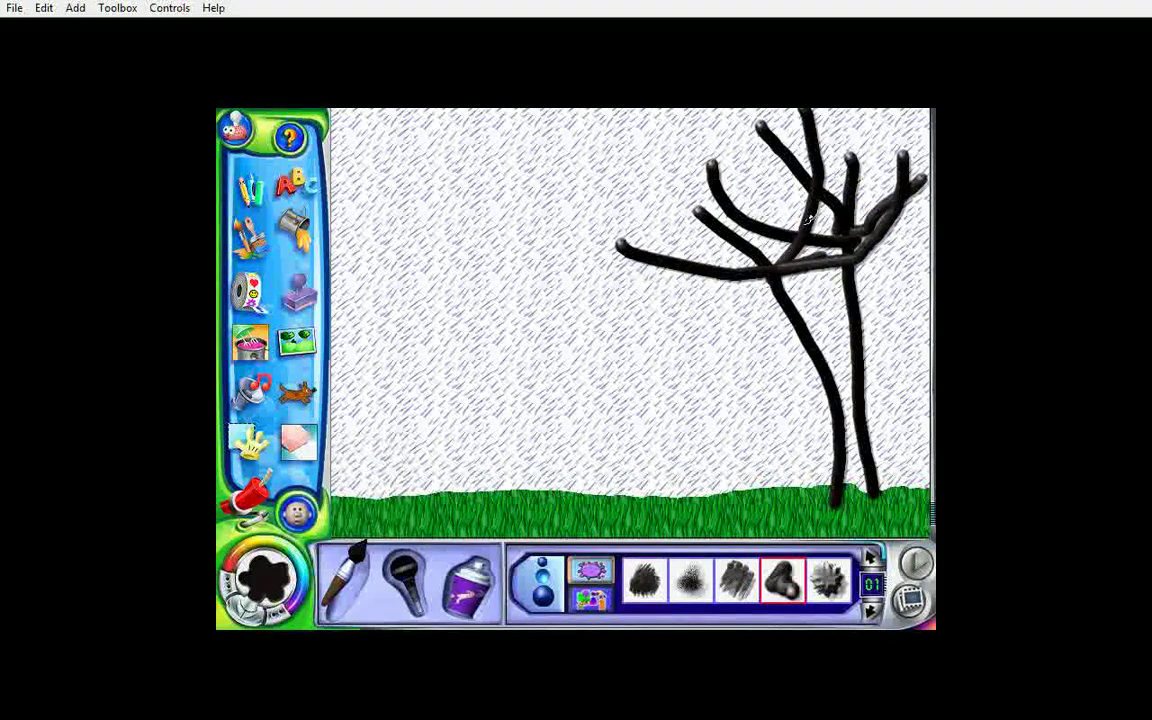
left_click_drag(752, 110, 806, 280)
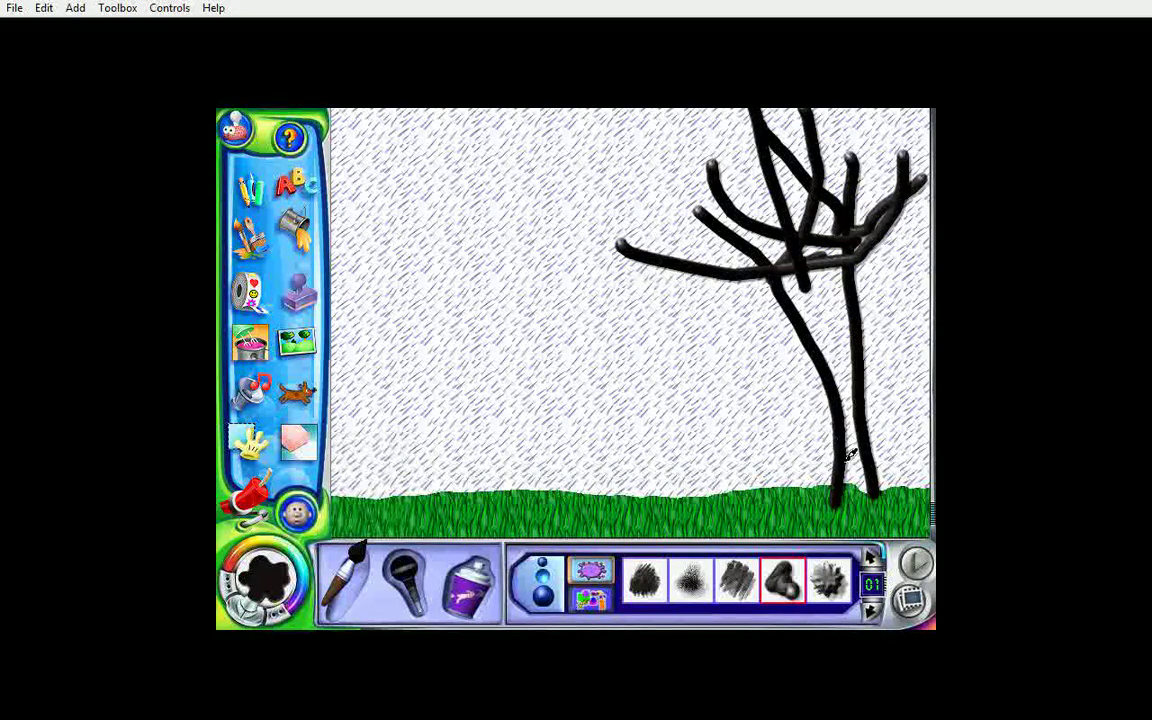
Step: Paint over the trunk with the grey textured brush from the third brush page
left_click(871, 609)
left_click(871, 609)
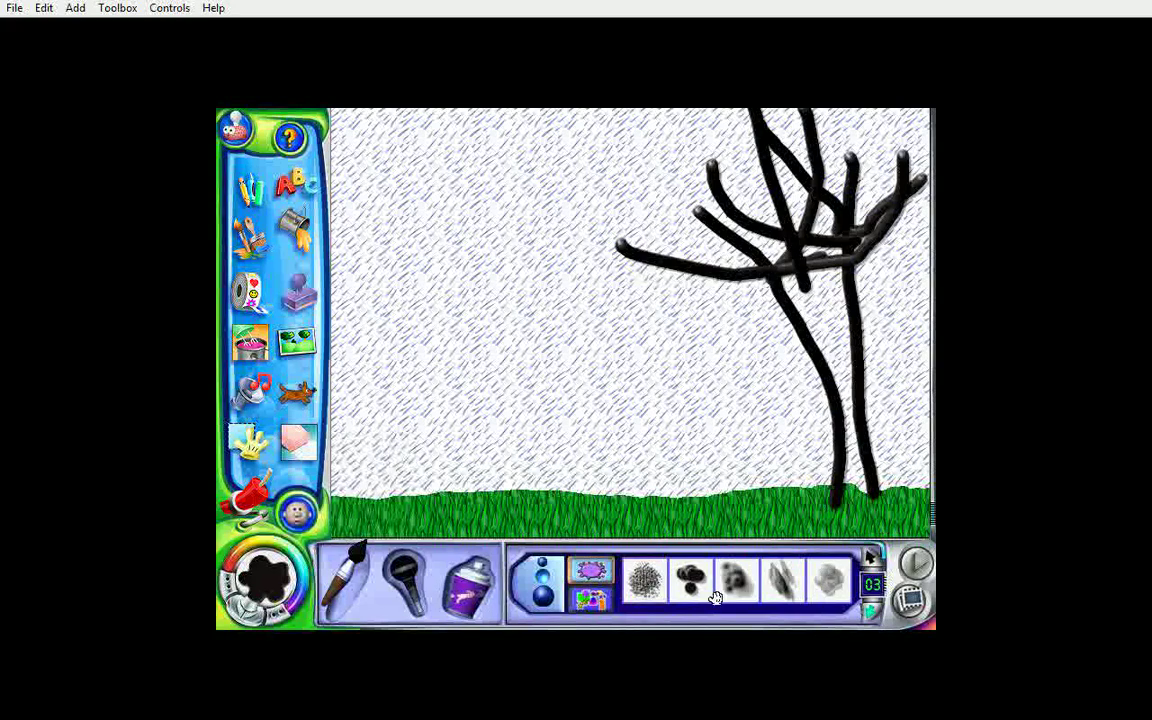
left_click(645, 580)
mouse_move(825, 287)
left_mouse_down()
mouse_move(790, 295)
mouse_move(831, 306)
mouse_move(860, 508)
mouse_move(857, 421)
mouse_move(824, 263)
mouse_move(847, 323)
mouse_move(841, 396)
mouse_move(807, 304)
mouse_move(803, 281)
mouse_move(818, 276)
mouse_move(804, 324)
mouse_move(869, 442)
left_mouse_up()
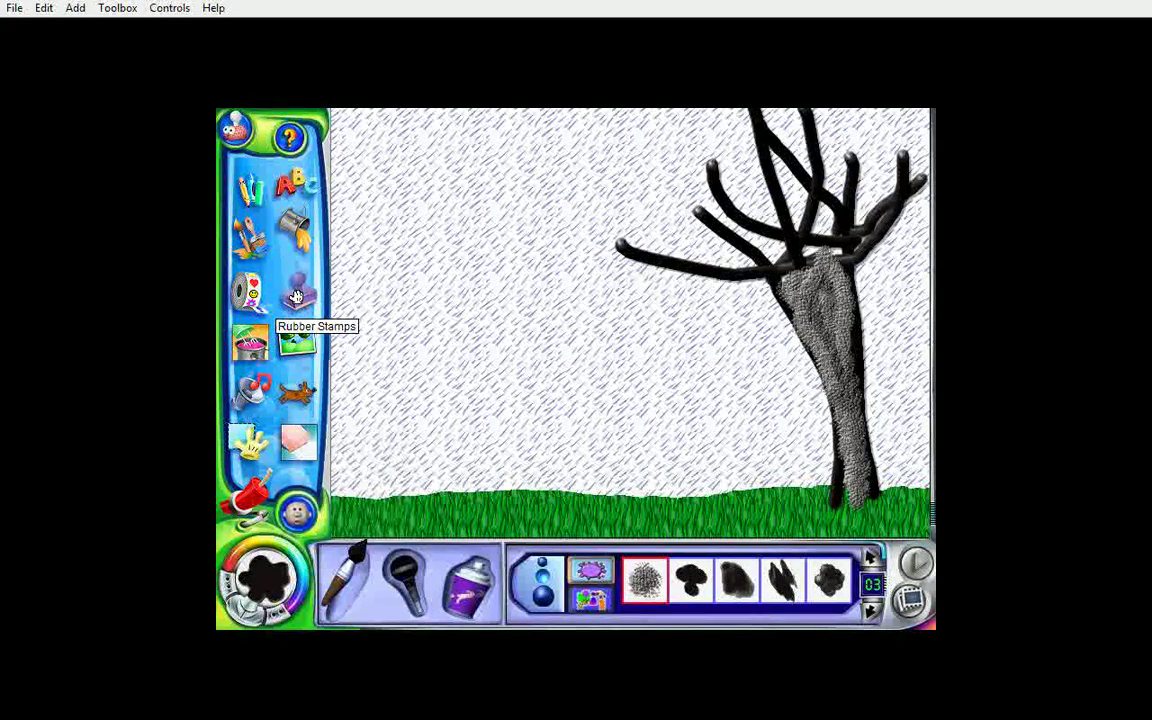
Step: Choose Rubber Stamps and browse the categories past Adventure and Celebrations to Jumble
left_click(296, 297)
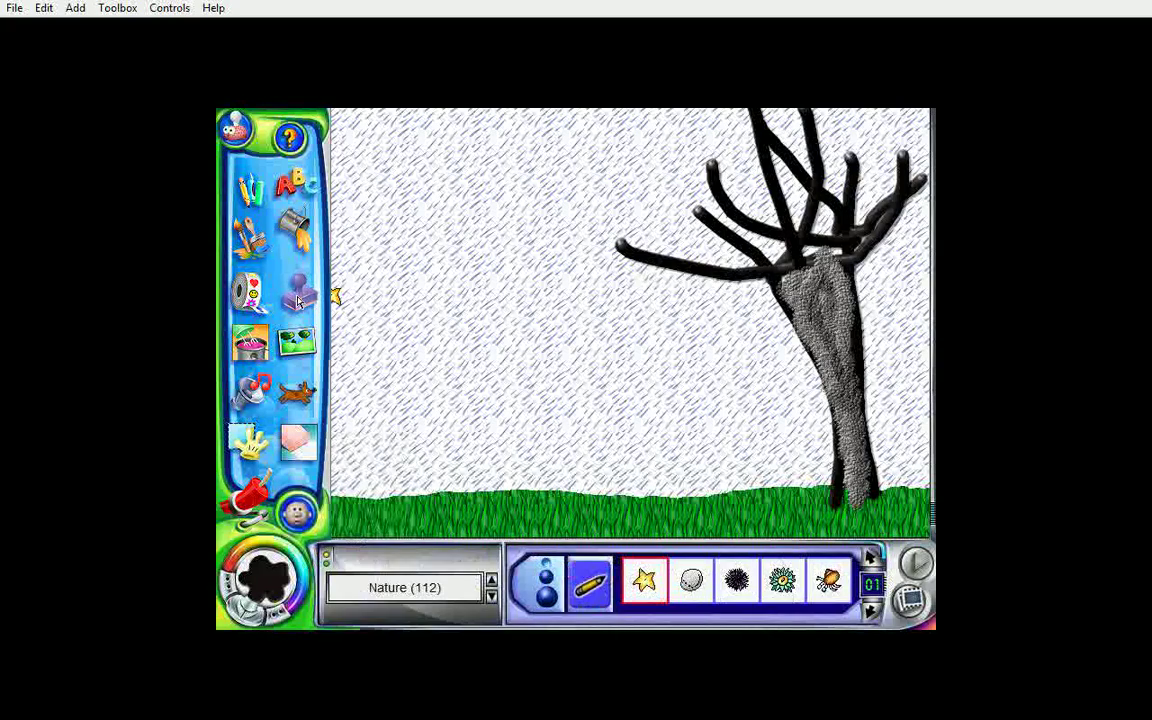
left_click(383, 587)
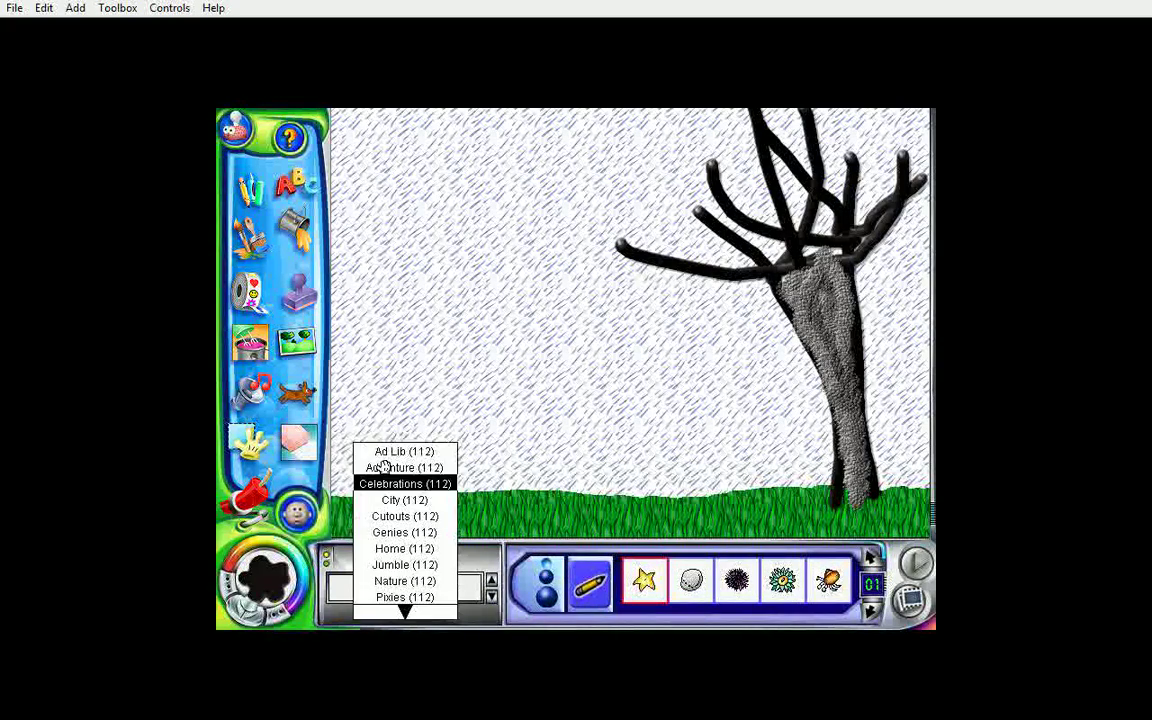
left_click(386, 465)
left_click(386, 589)
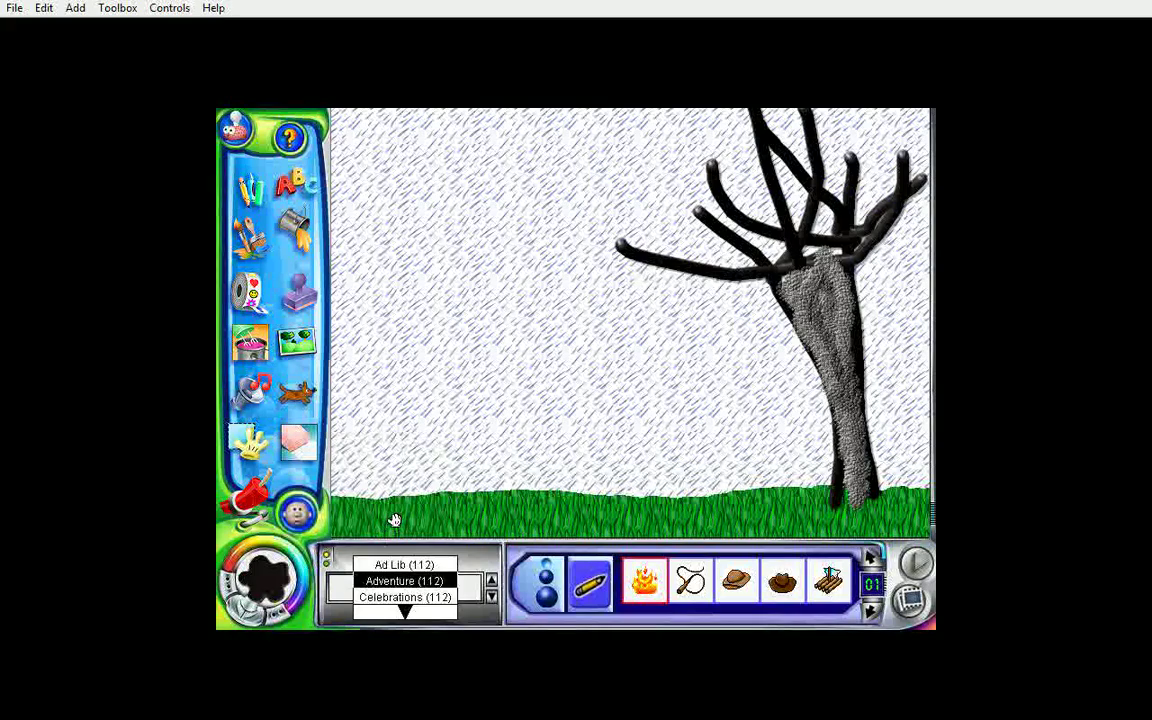
left_click(388, 597)
left_click(391, 588)
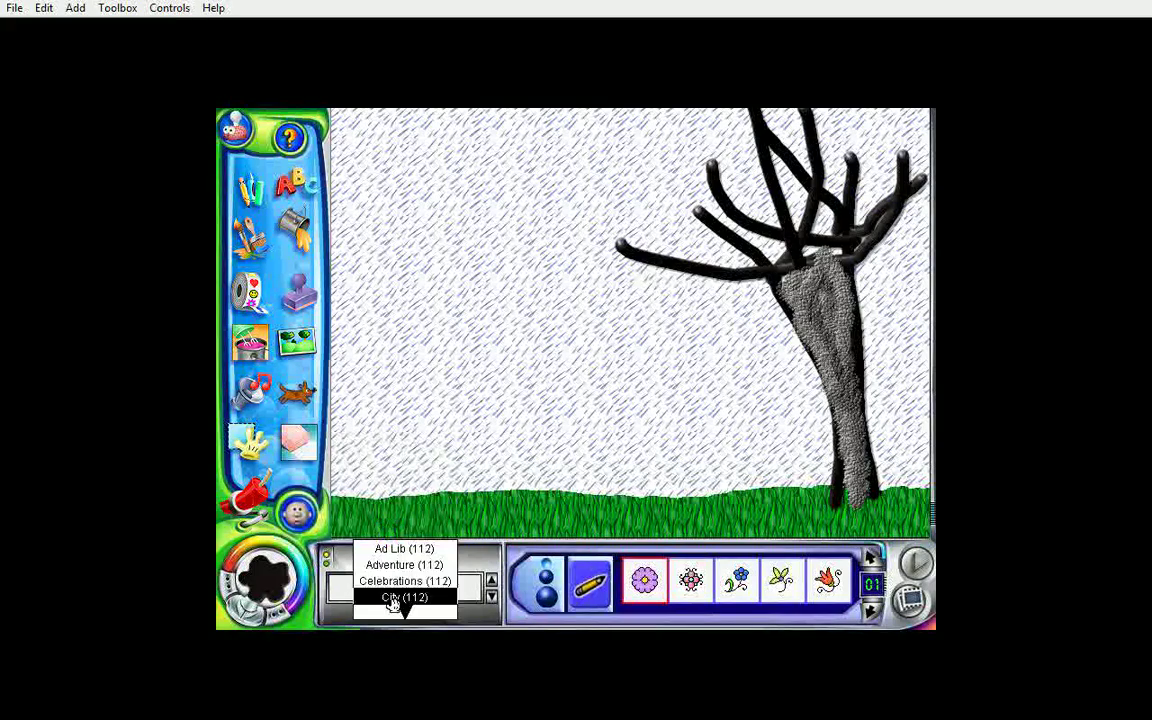
mouse_move(393, 610)
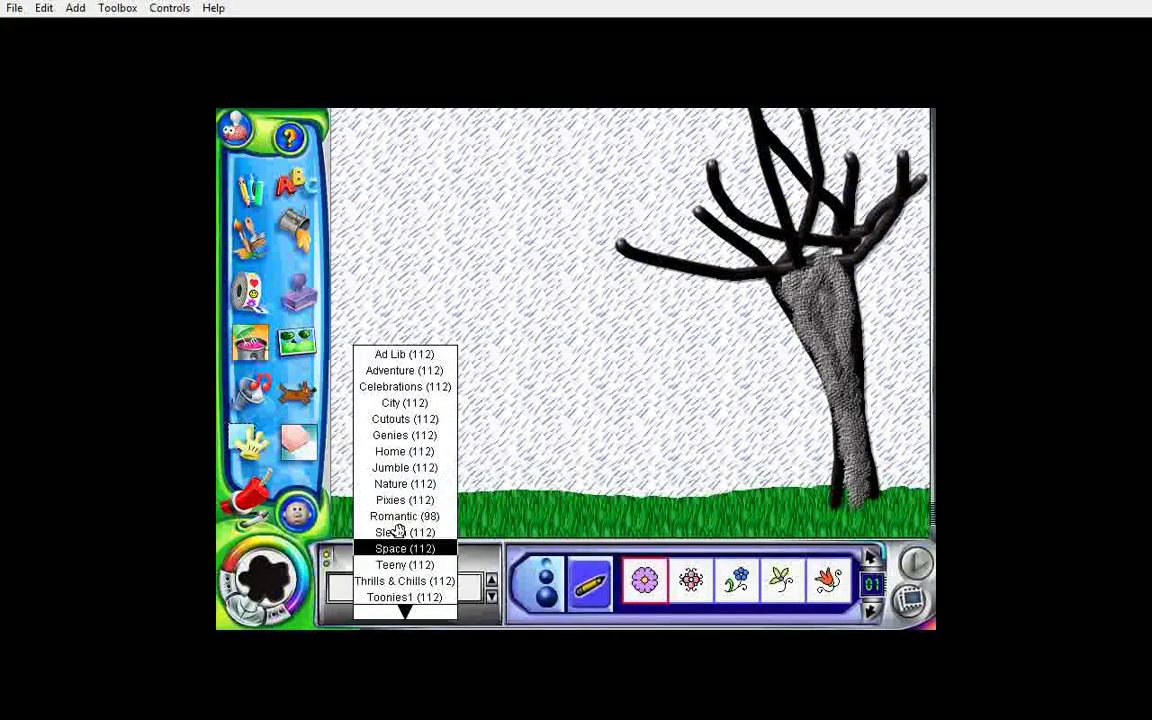
left_click(405, 467)
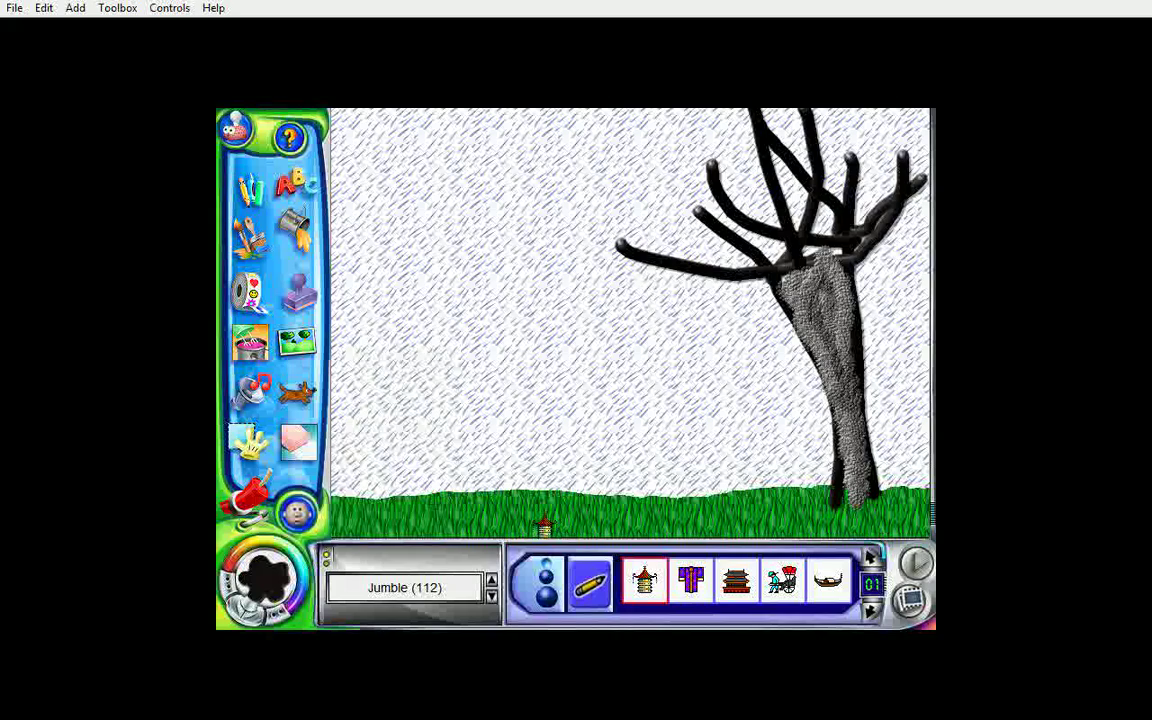
Step: Page forward through the Jumble stamps and pick the green leaf stamp
left_click(868, 613)
left_click(868, 613)
left_click(868, 613)
left_click(868, 613)
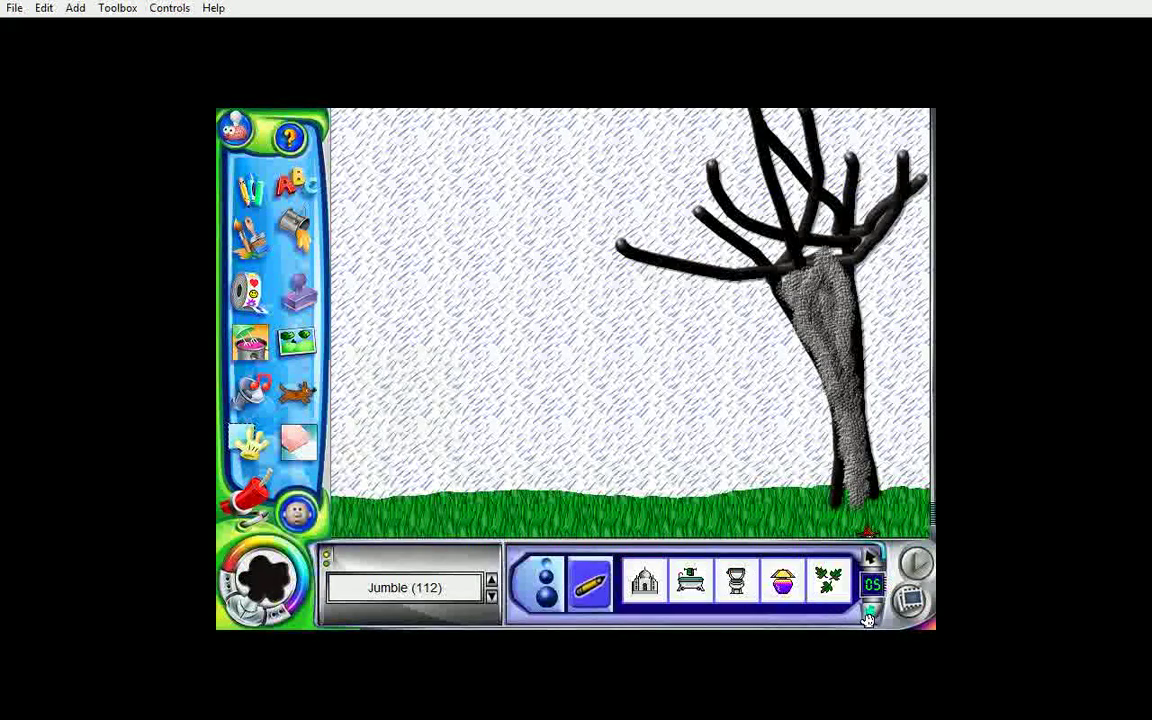
left_click(825, 578)
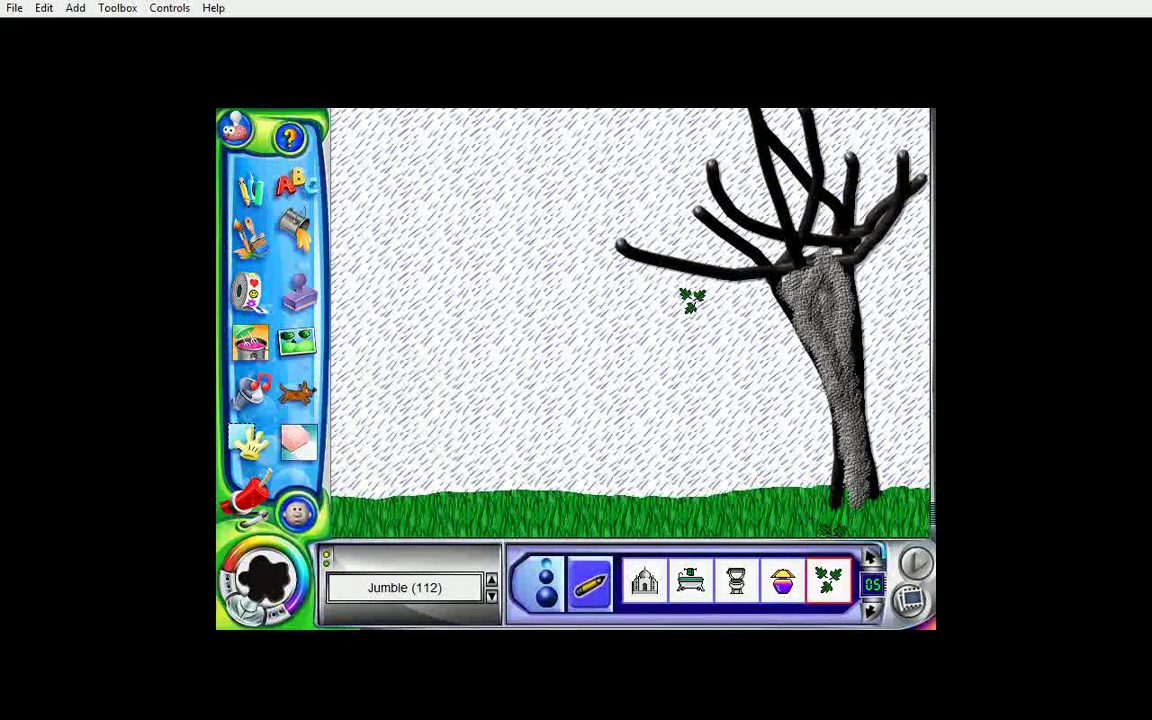
Step: Stamp green leaves across the tree's branch tips, upper branches and trunk junction
left_click(636, 232)
left_click(752, 180)
left_click(845, 166)
left_click(864, 182)
left_click(846, 234)
left_click(722, 217)
left_click(693, 247)
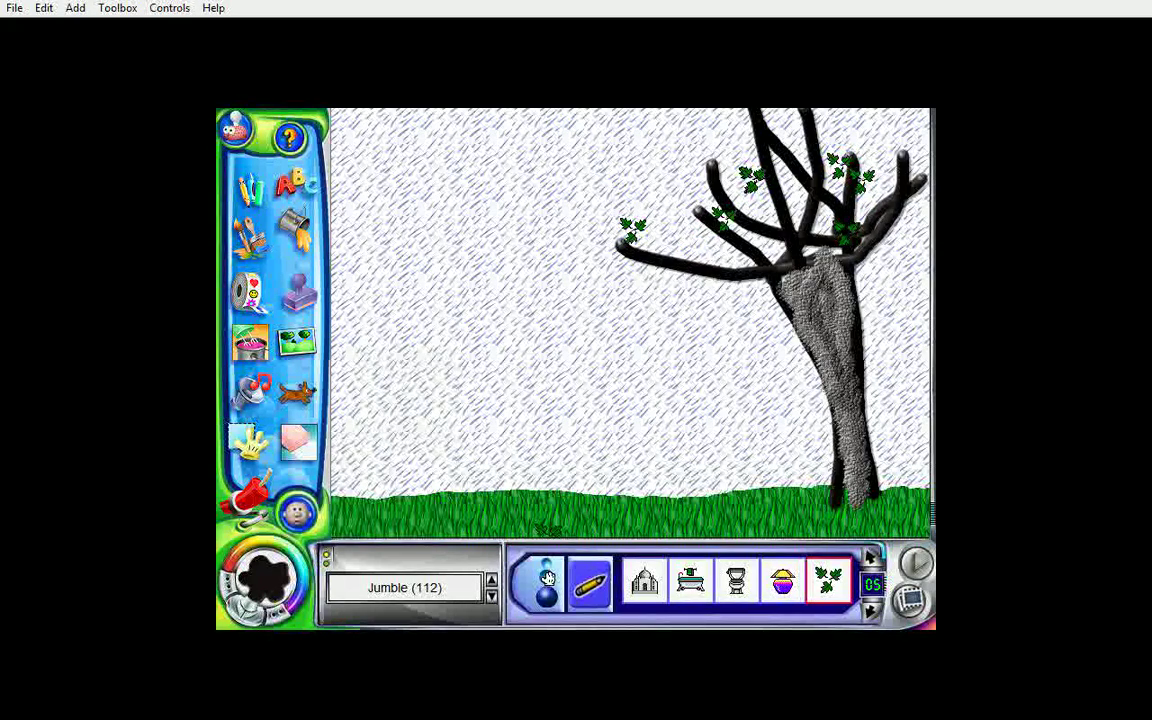
Step: Undo the stray leaf stamp in the grass, then add more leaves on the branches and beside the trunk
left_click(565, 520)
key("ctrl+z")
left_click(730, 262)
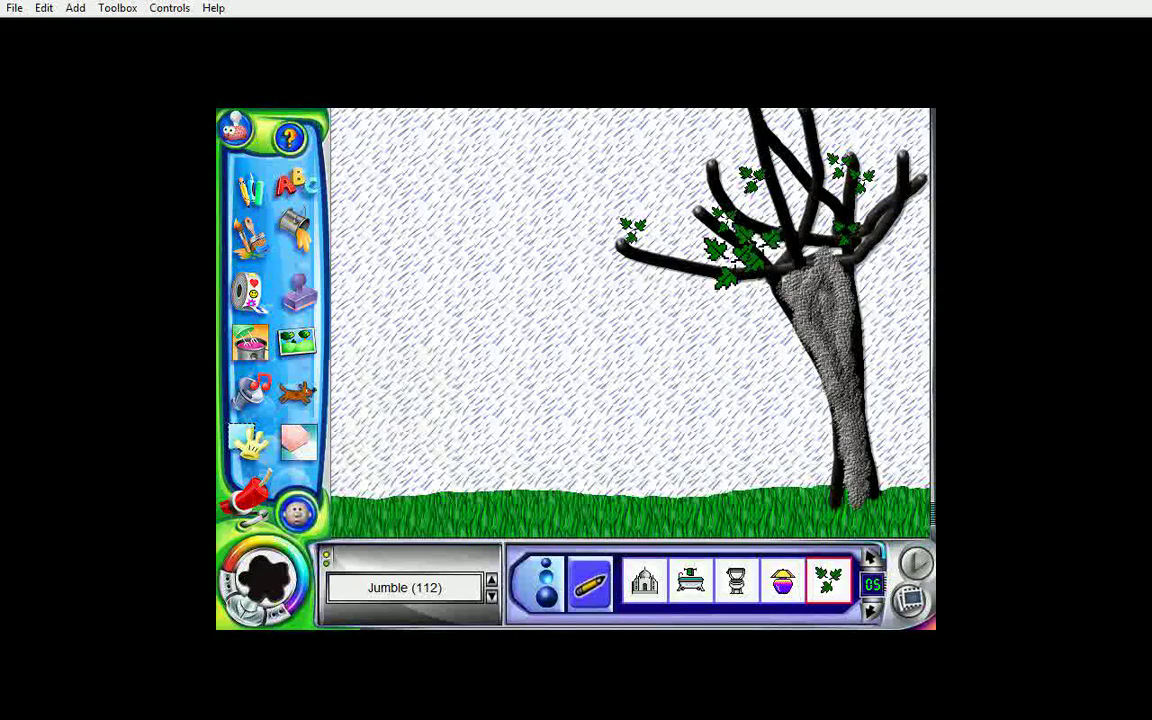
left_click(766, 132)
left_click(678, 185)
left_click(655, 250)
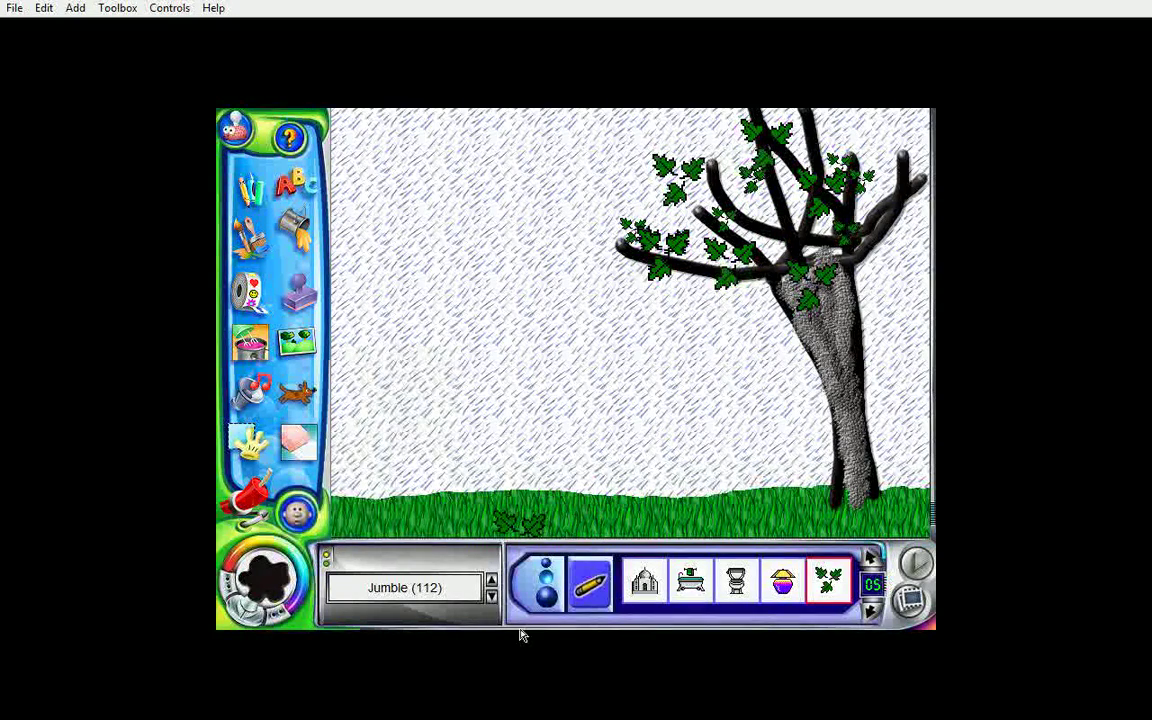
left_click(715, 325)
left_click(772, 330)
left_click(740, 383)
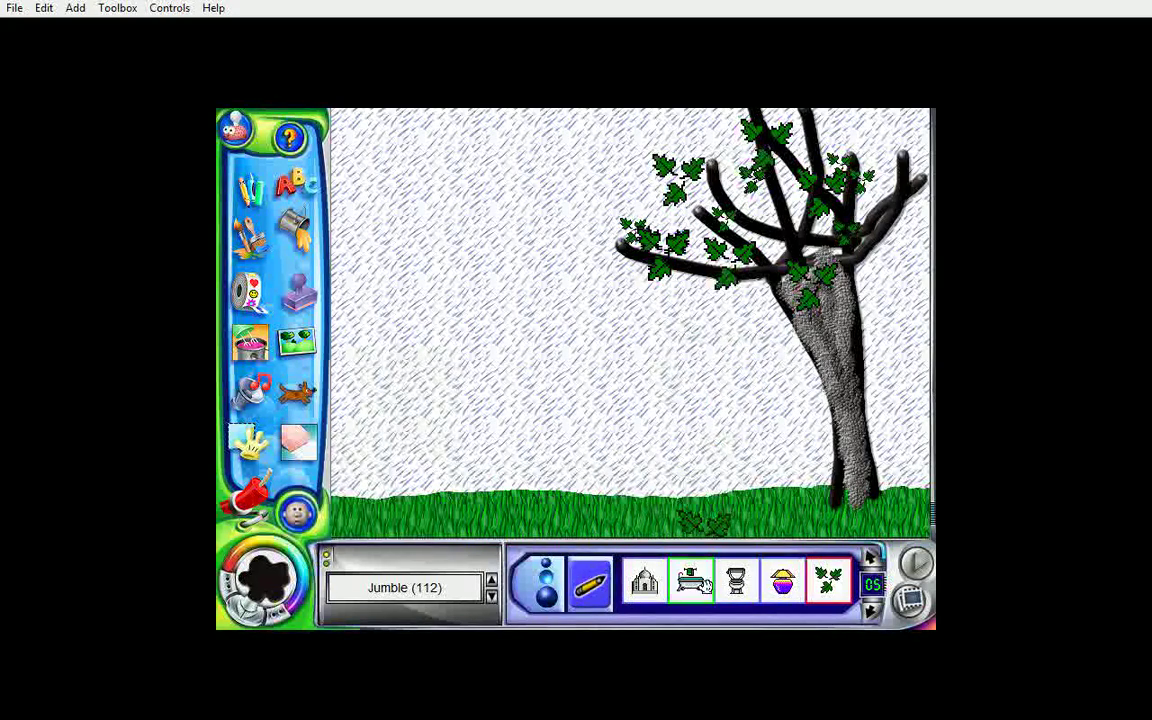
Step: Recolour the stamp's three leaves red, orange and yellow, then scatter them across the tree's crown
left_click(588, 588)
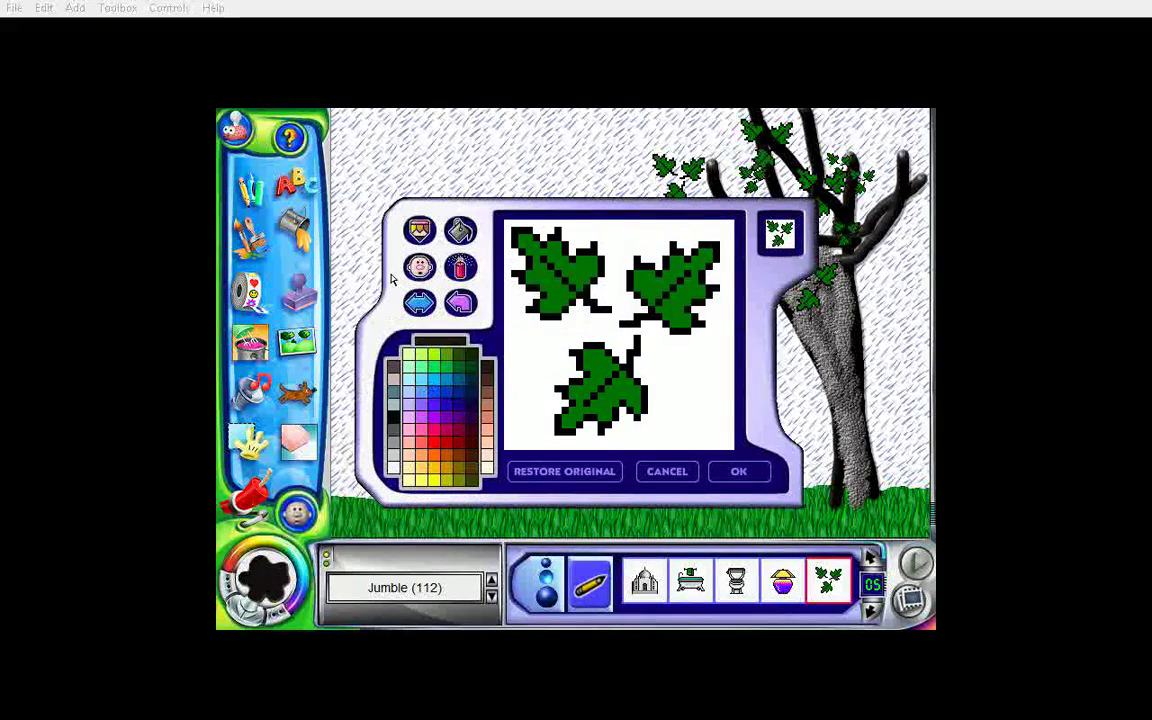
left_click(396, 398)
left_click(520, 242)
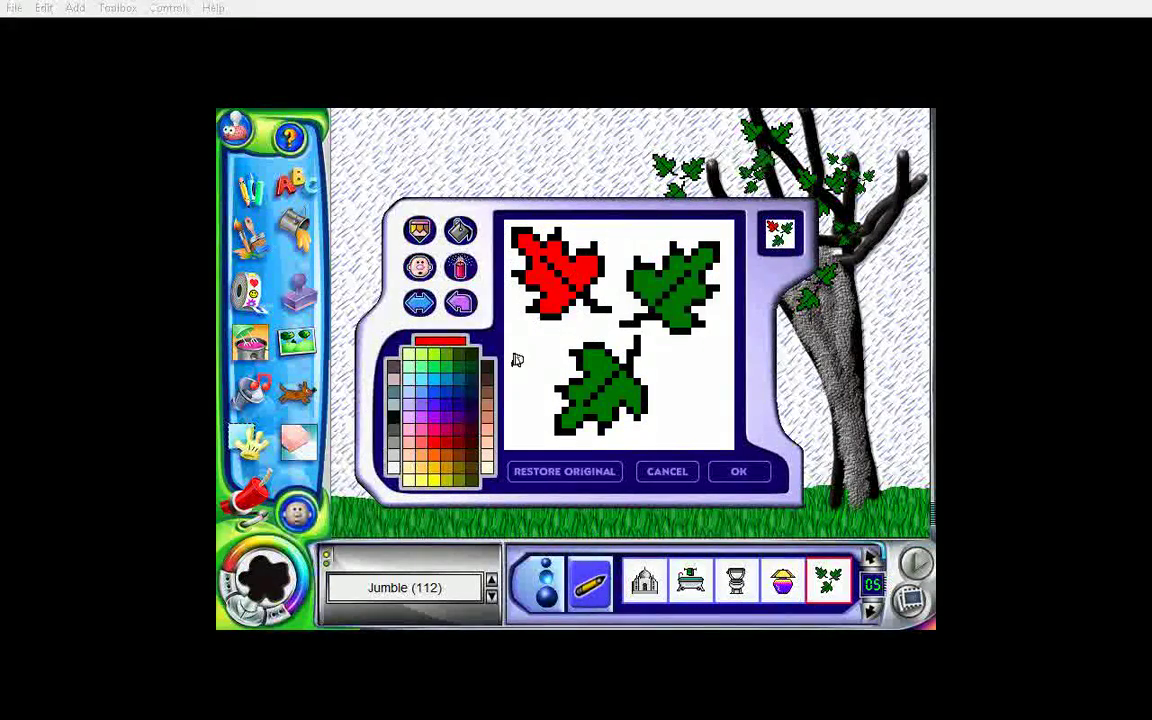
left_click(437, 460)
left_click(672, 282)
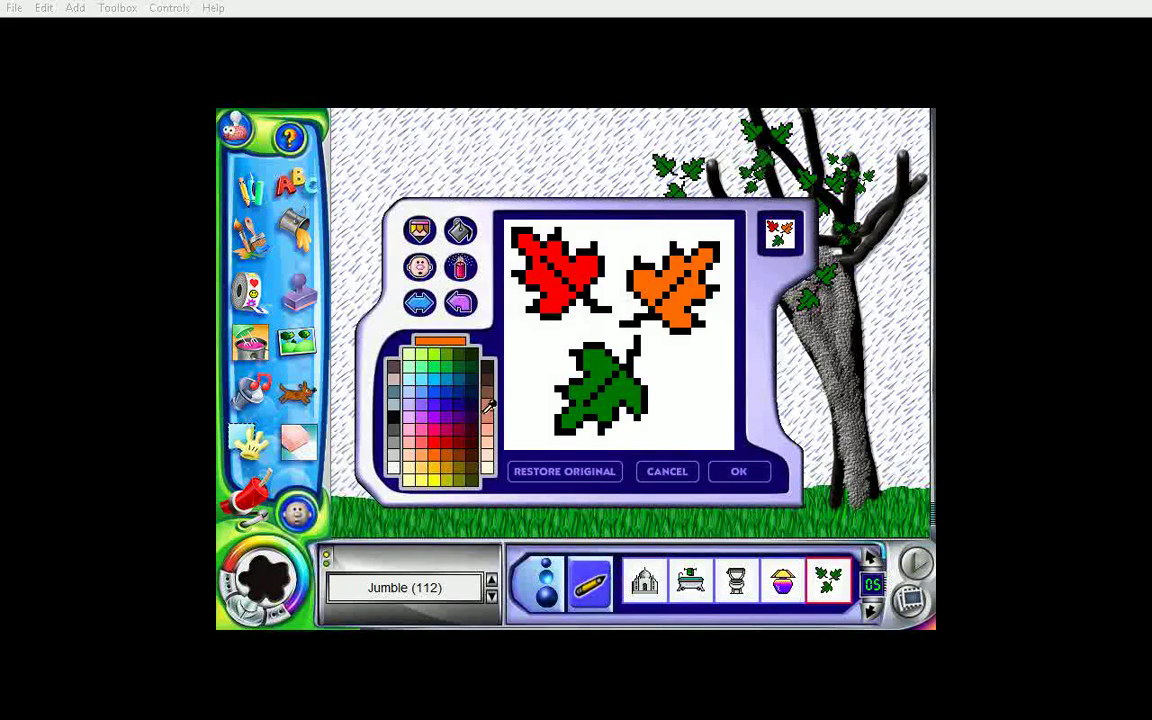
left_click(437, 478)
left_click(590, 380)
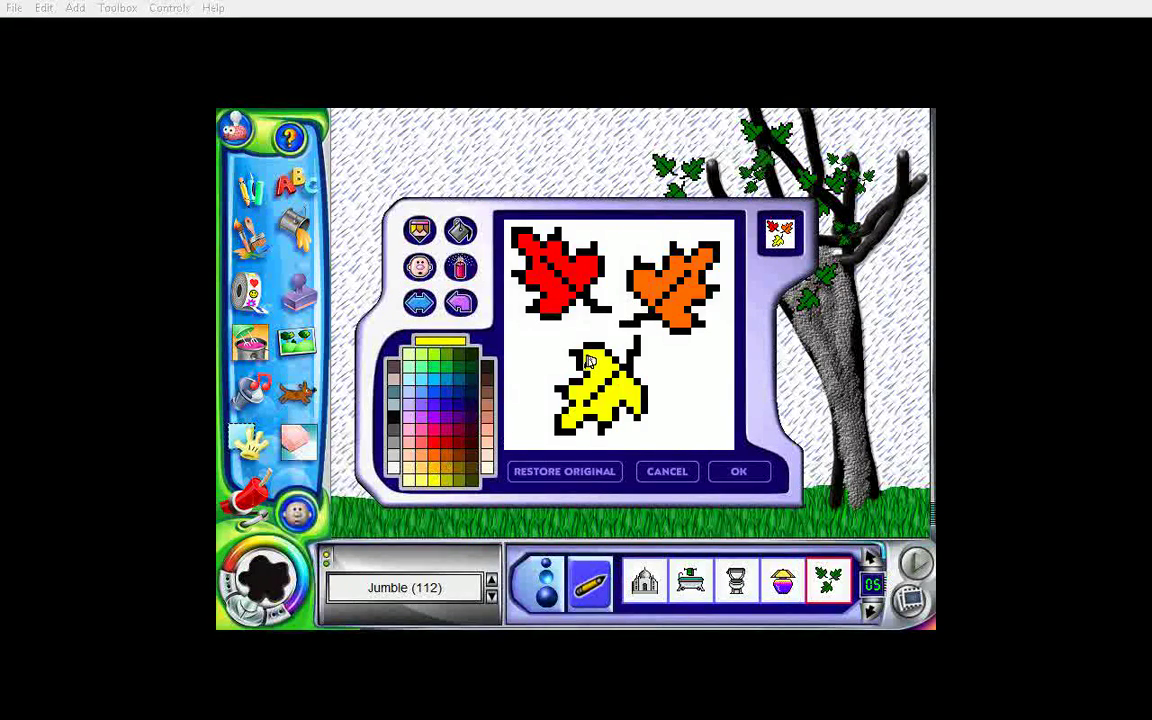
left_click(757, 470)
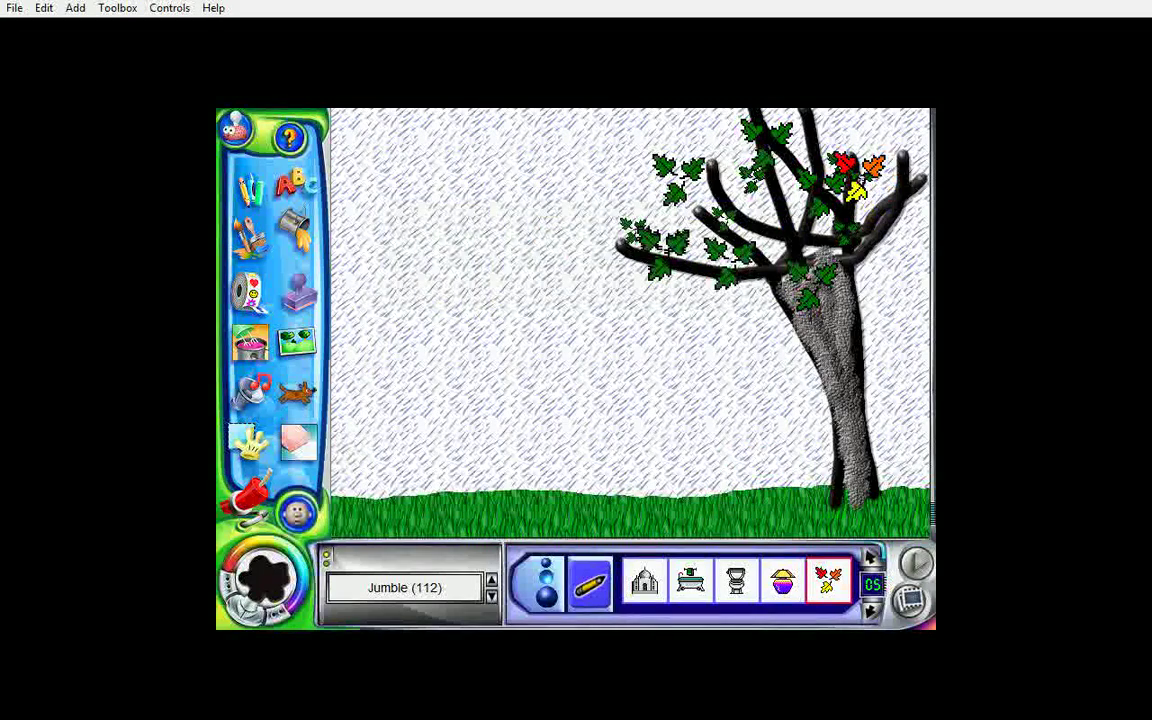
mouse_move(857, 178)
left_mouse_down()
mouse_move(717, 175)
mouse_move(712, 228)
mouse_move(872, 252)
mouse_move(899, 213)
mouse_move(805, 160)
mouse_move(747, 152)
mouse_move(699, 192)
mouse_move(765, 292)
left_mouse_up()
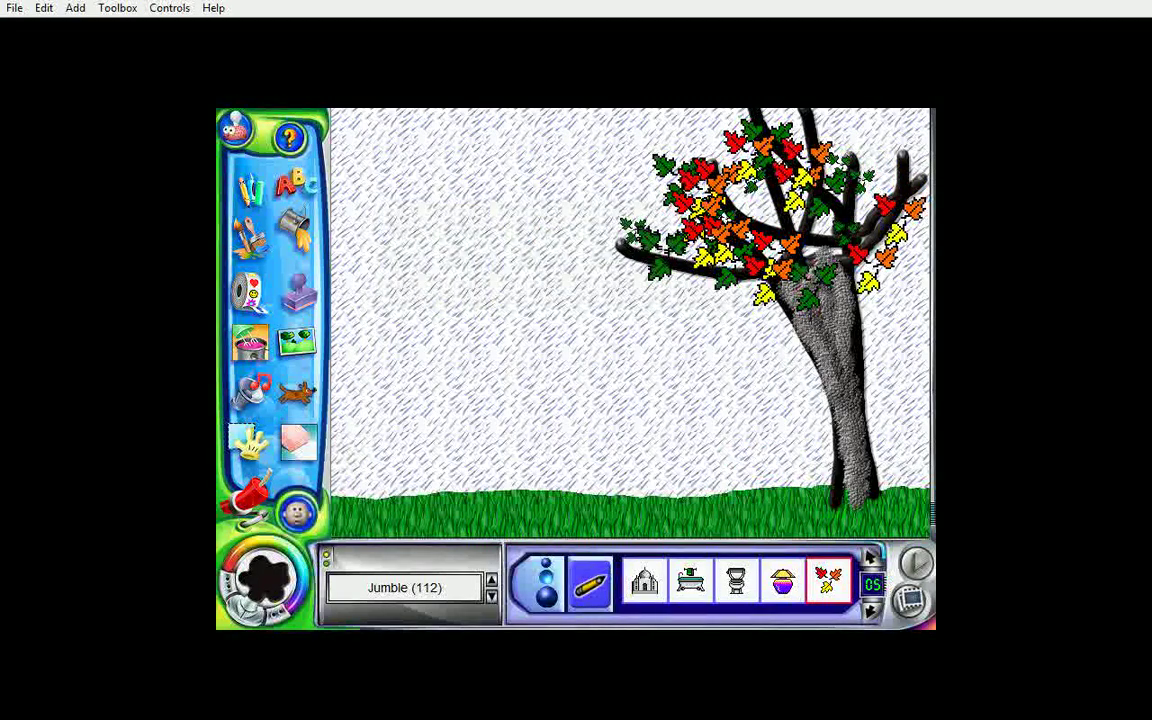
Step: Save the picture as 'my pic' with Save As, then reopen the File menu to quit
left_click(12, 9)
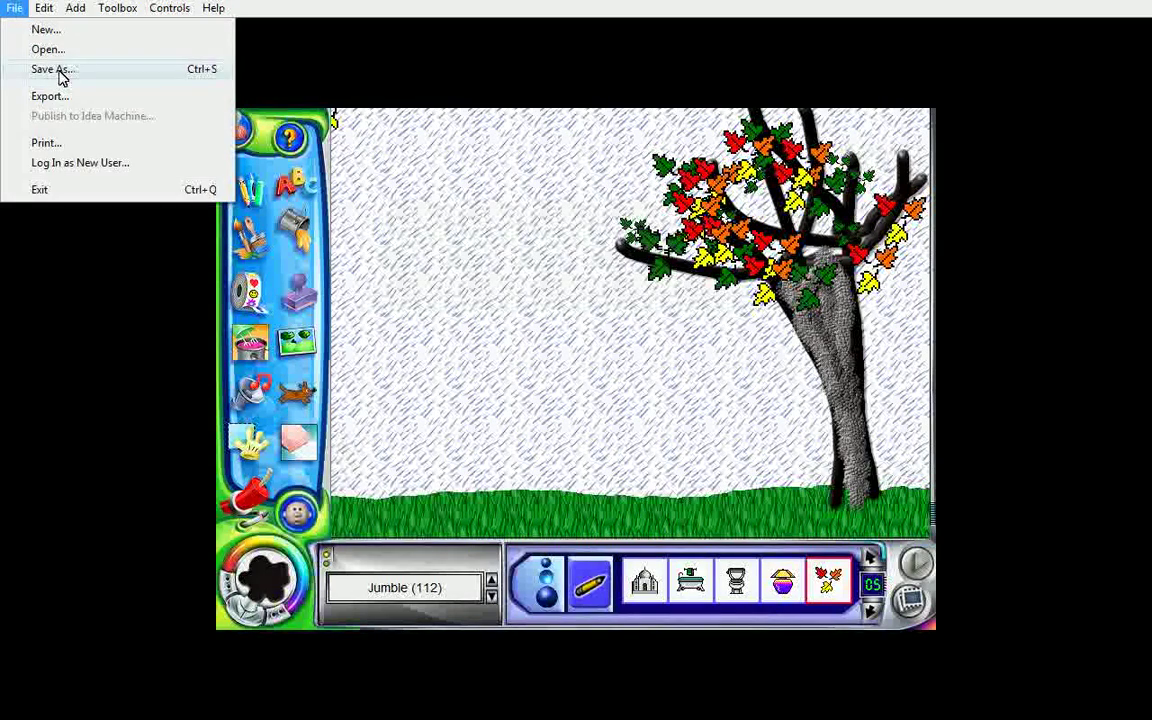
left_click(58, 70)
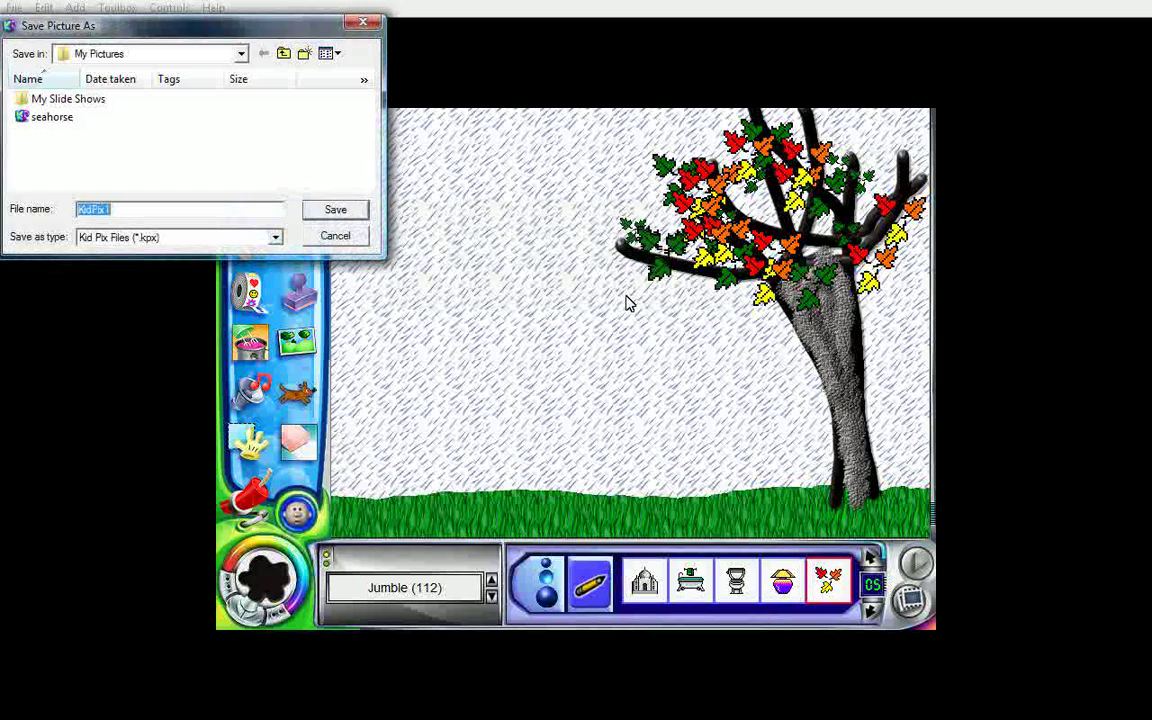
type("my pic")
key("Return")
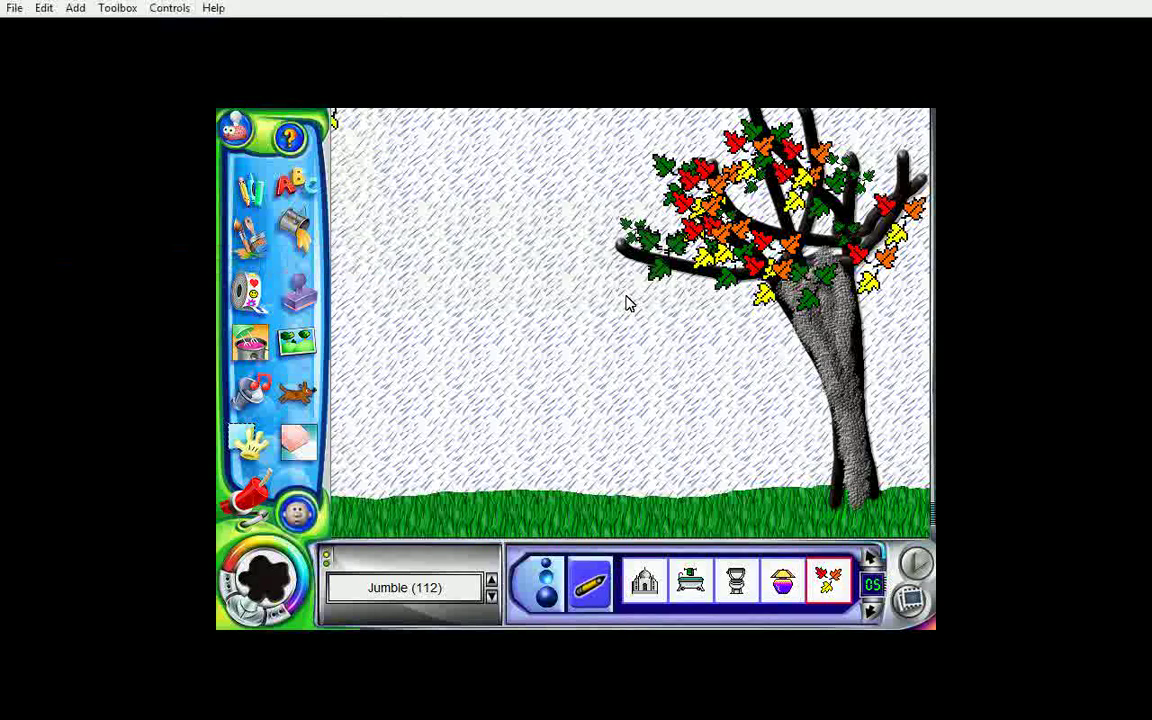
left_click(14, 8)
left_click(40, 189)
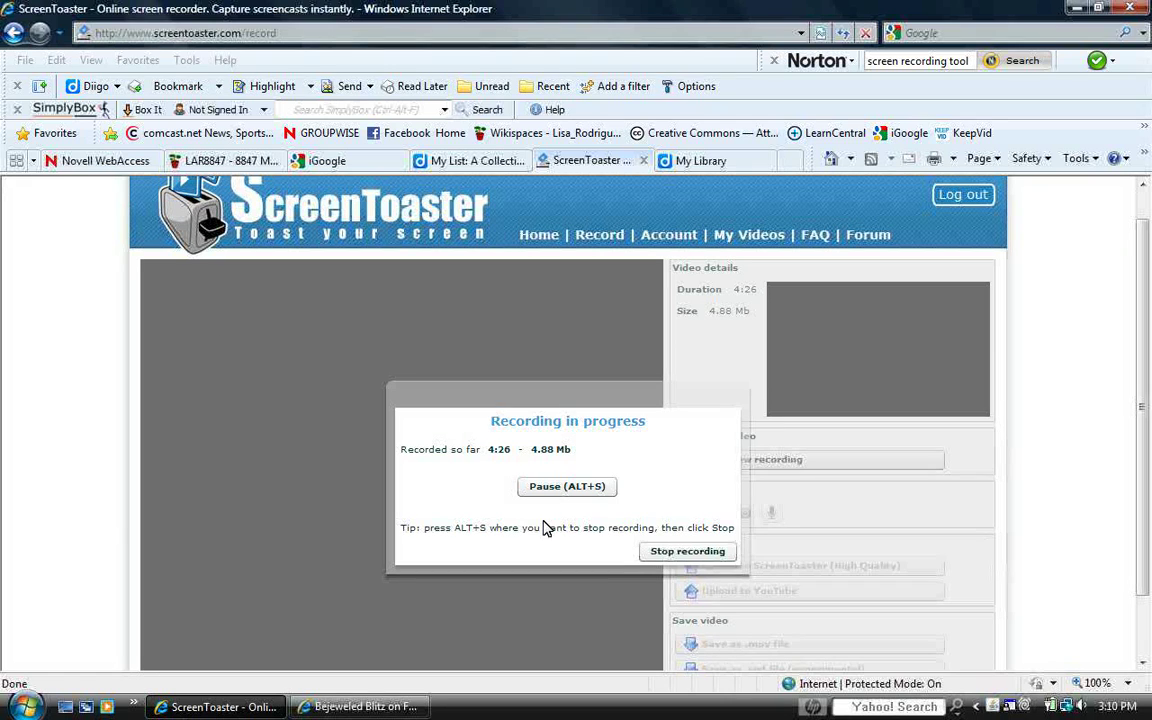